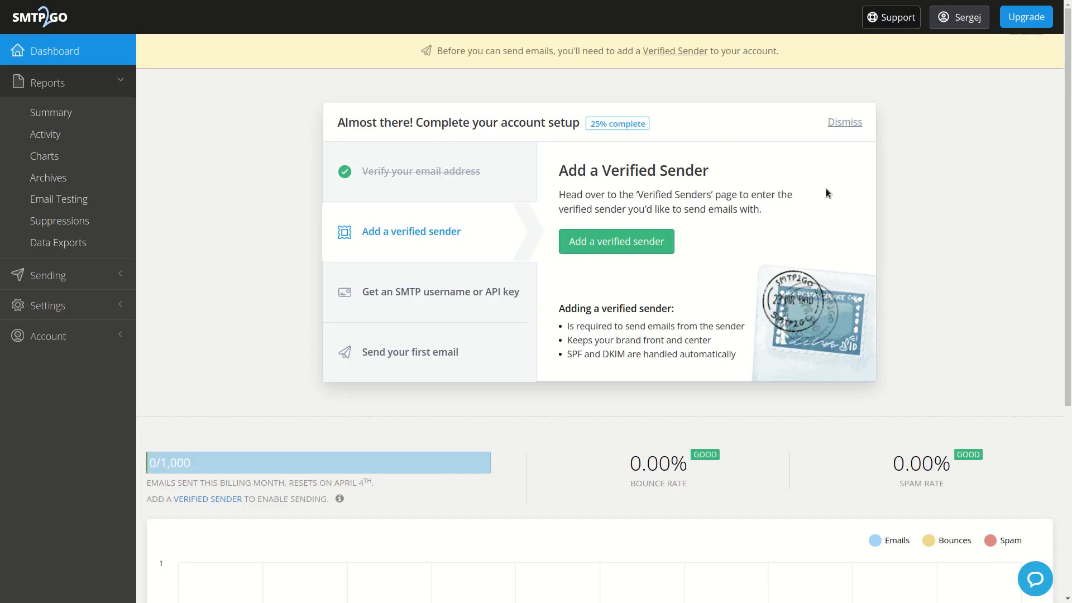
Start adding a verified sender with the sender domain option.
left_click(623, 248)
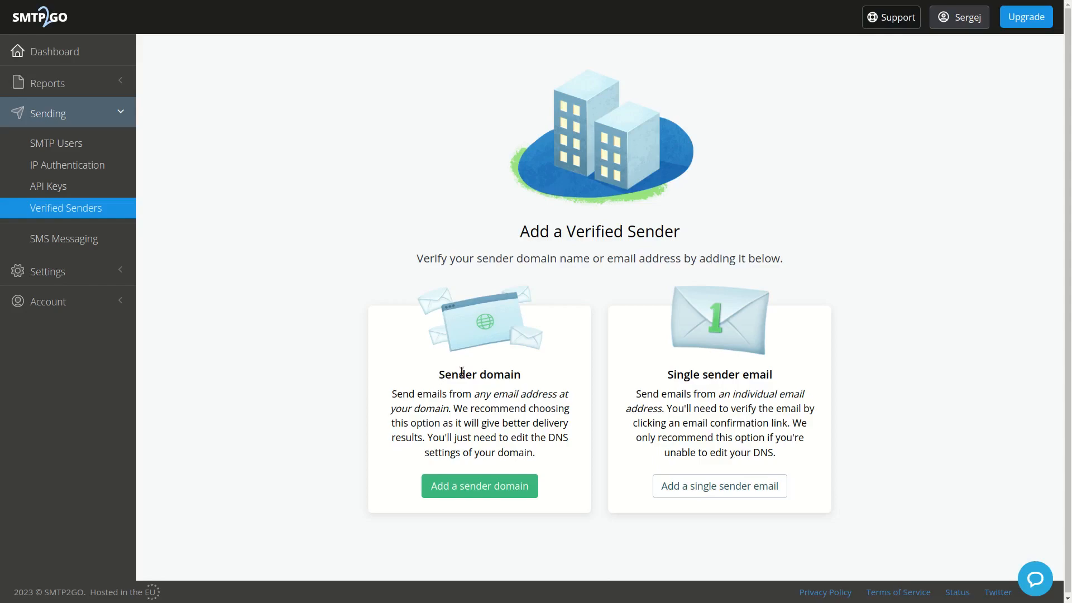
left_click(454, 488)
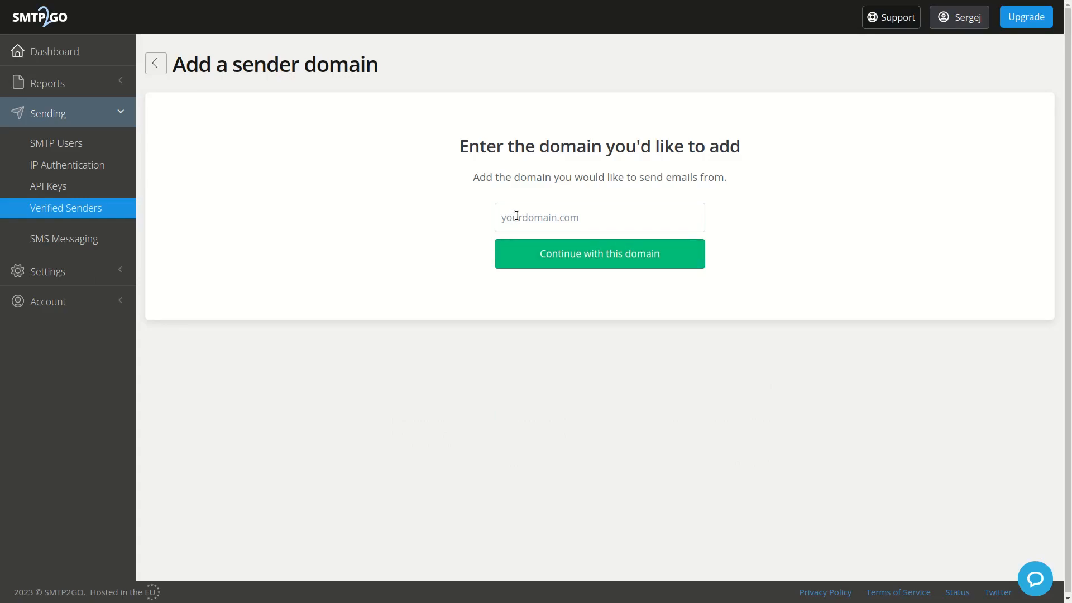
Switch to the Bacloud site, open the details of the learn-tech.eu domain and copy its domain name.
key("ctrl+Tab")
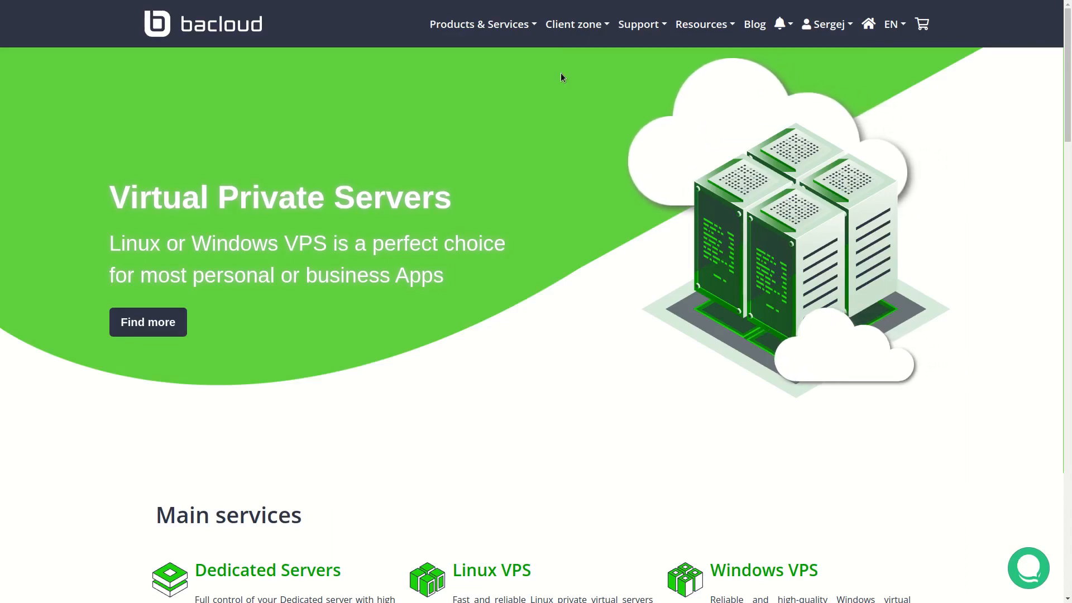
left_click(569, 25)
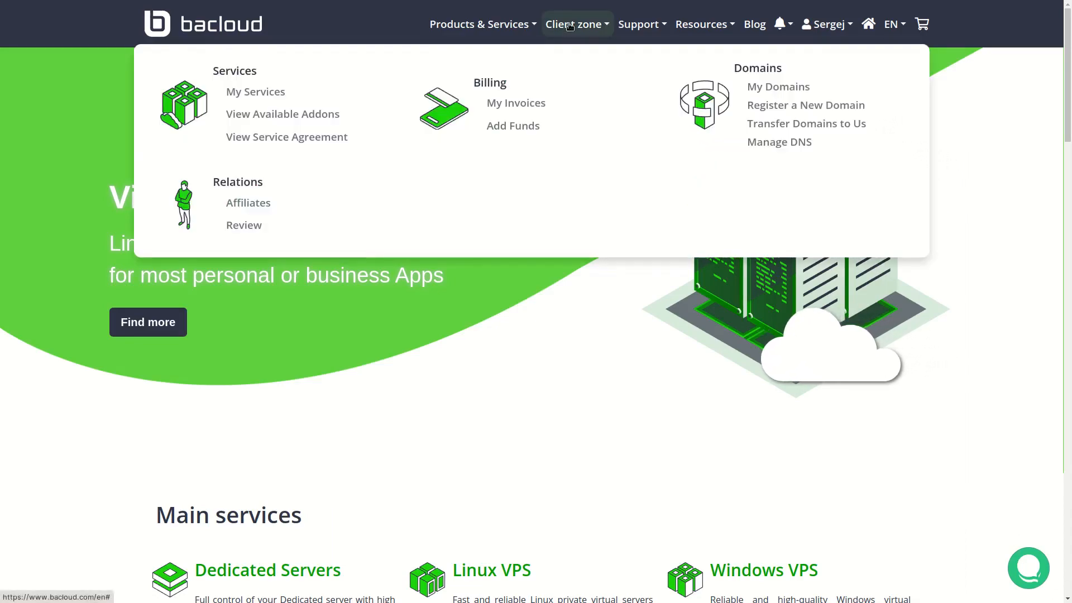
left_click(767, 86)
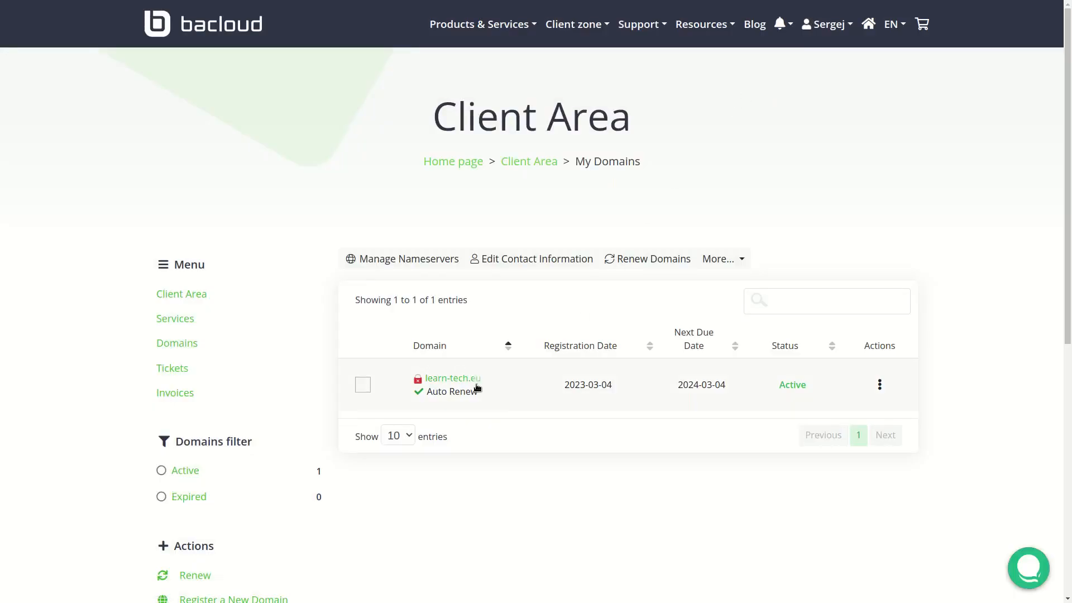
left_click(880, 386)
left_click(816, 311)
triple_click(443, 429)
key("ctrl+c")
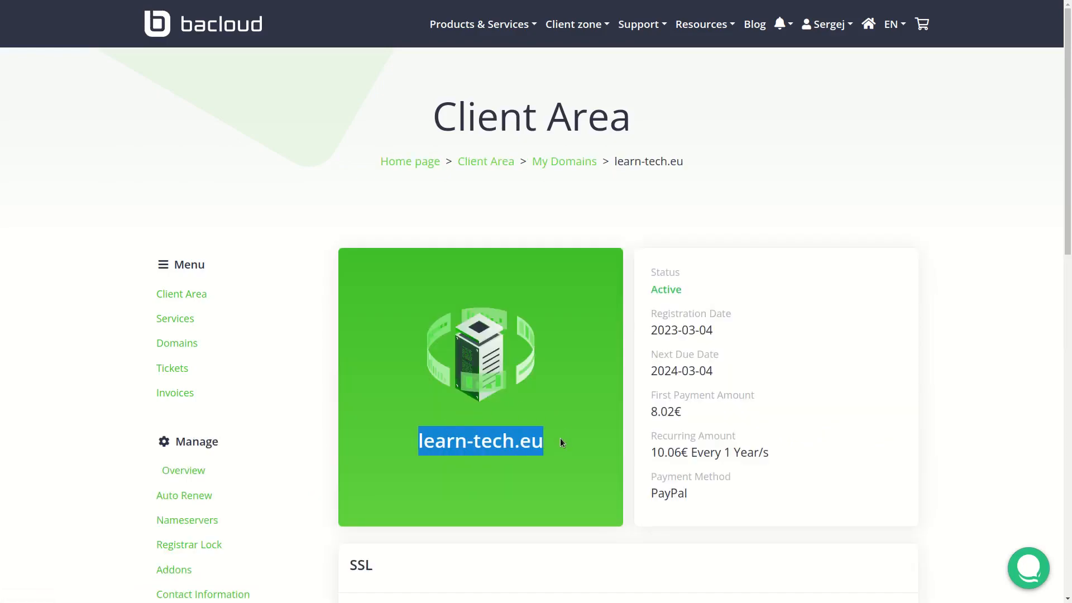
Return to SMTP2GO and submit learn-tech.eu as the sender domain.
key("ctrl+Tab")
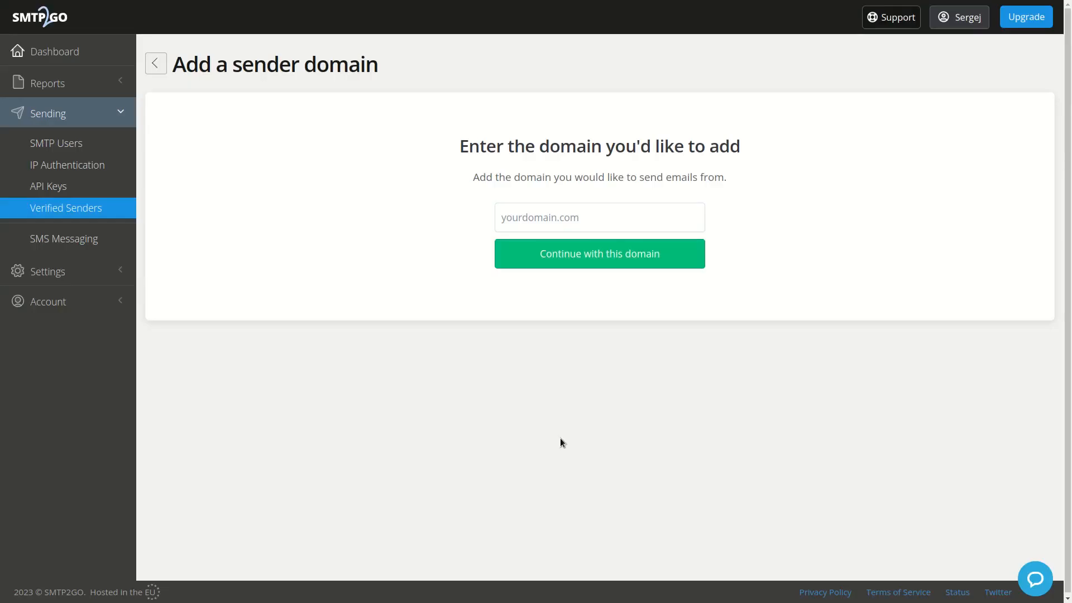
left_click(538, 215)
key("ctrl+v")
left_click(558, 254)
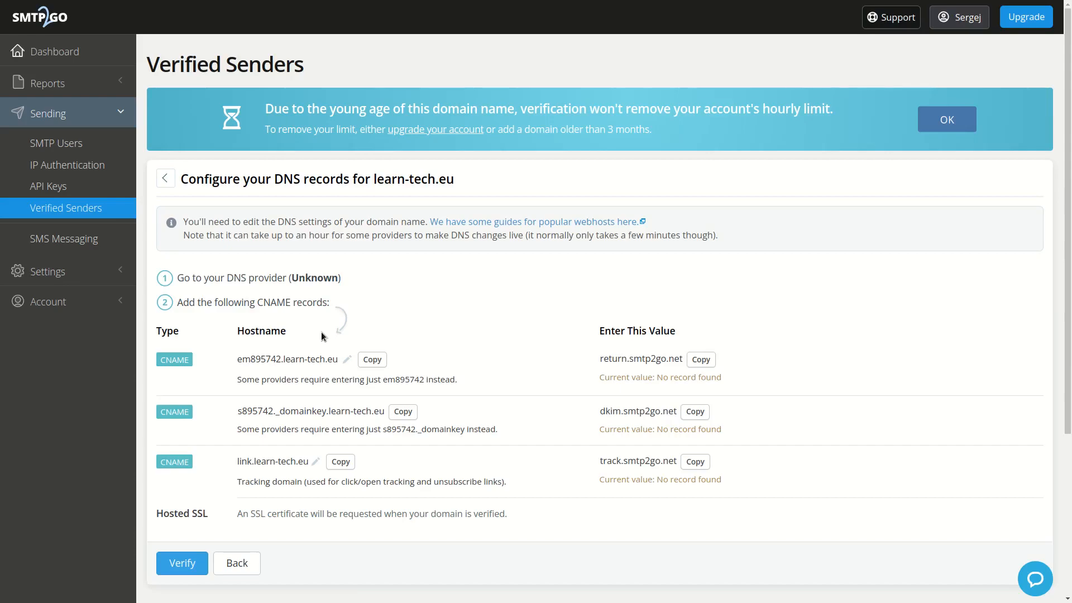
Copy the short hostname em895742 given for the first CNAME record.
double_click(261, 360)
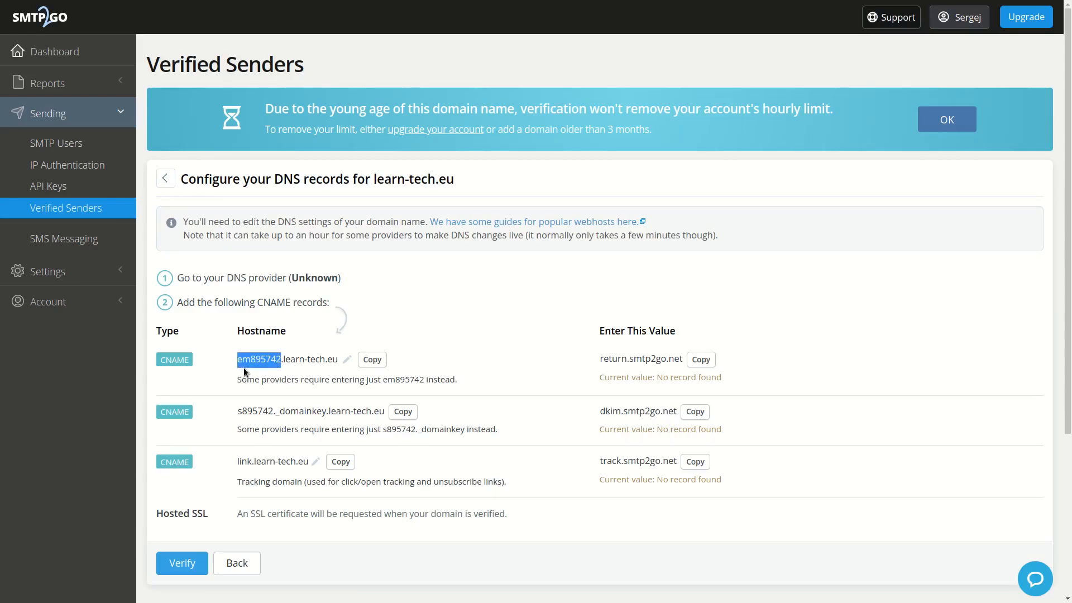
left_click(244, 368)
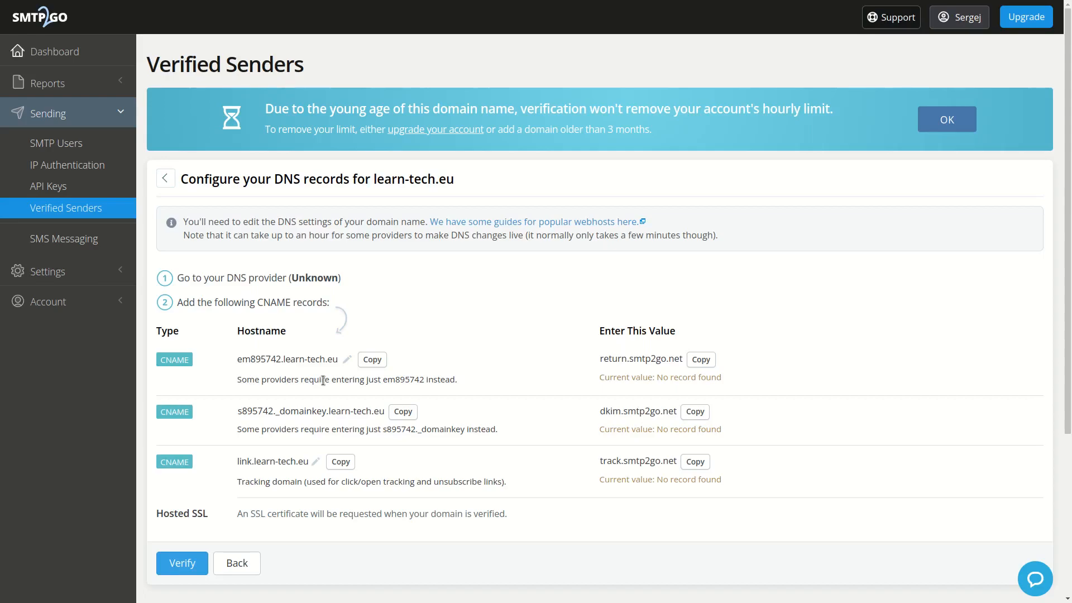
double_click(388, 380)
key("ctrl+c")
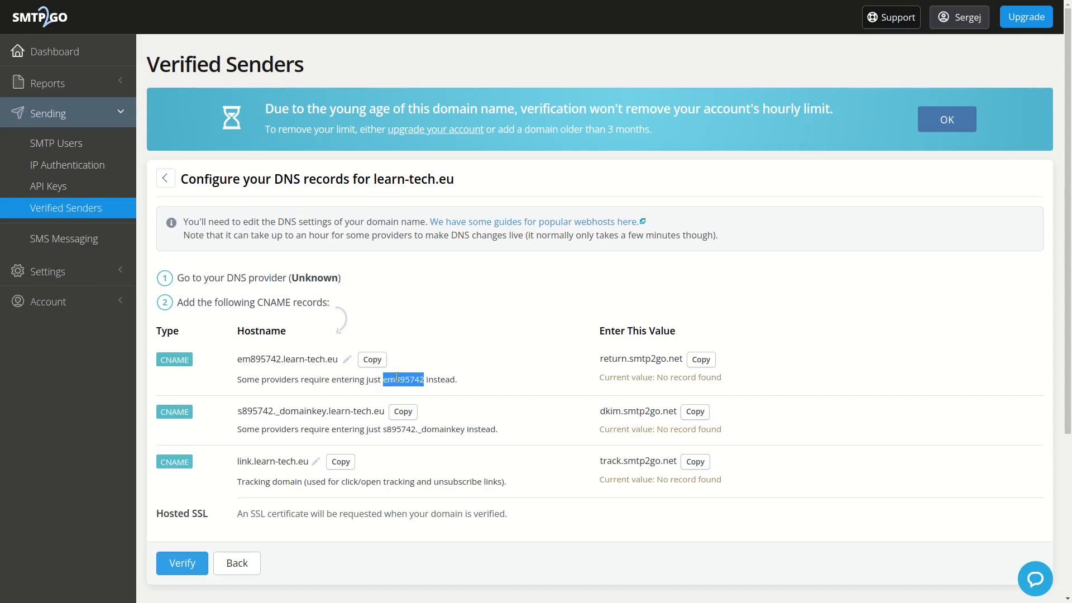
Switch to Bacloud, open the DNS records of learn-tech.eu and start a new record.
key("ctrl+Tab")
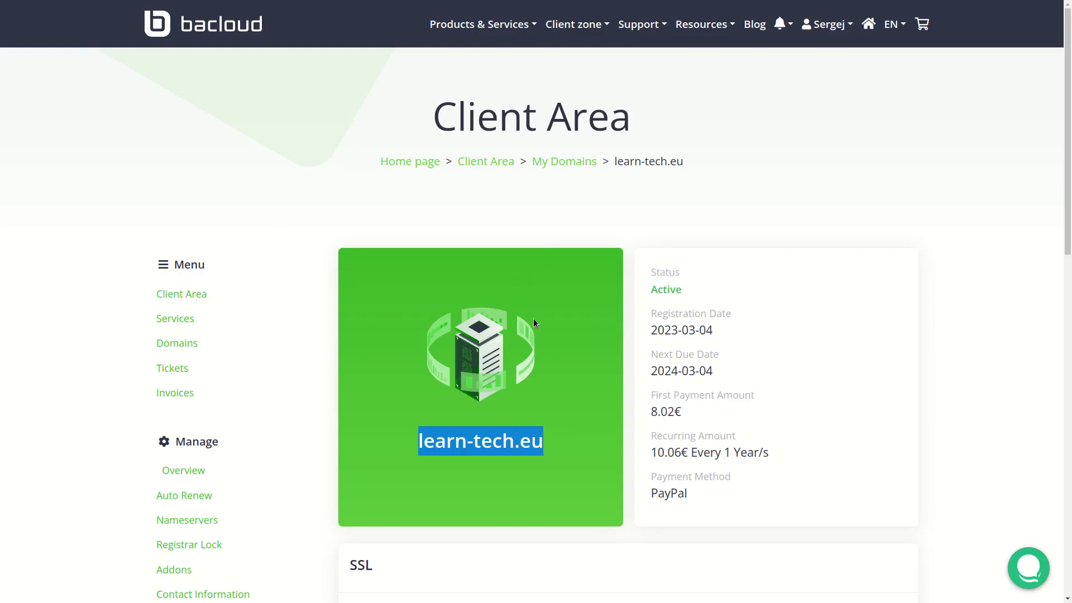
scroll(534, 322, "down", 15)
scroll(480, 319, "up", 4)
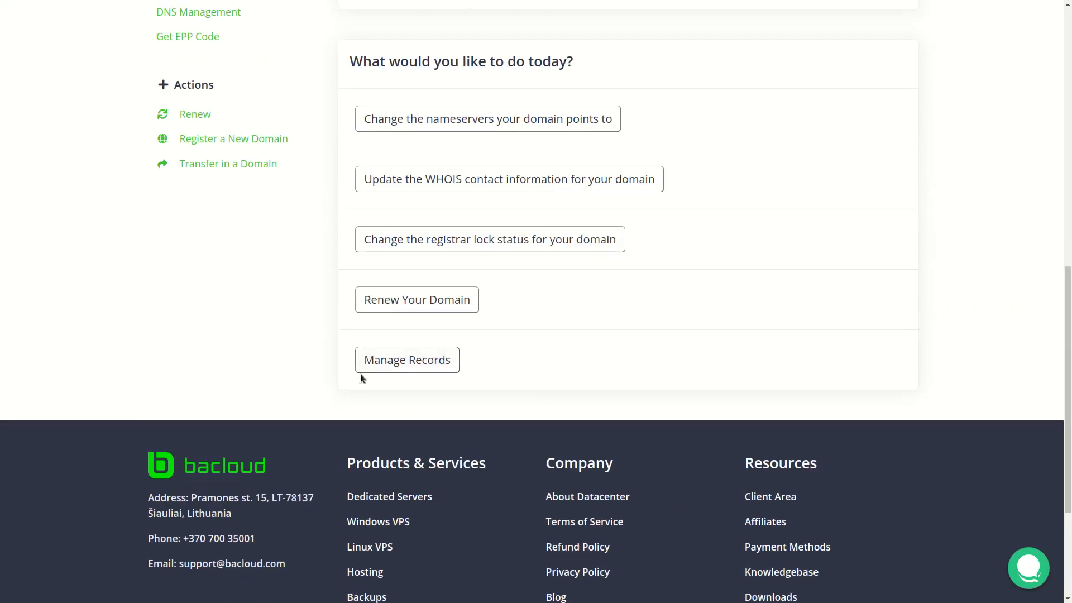
left_click(409, 366)
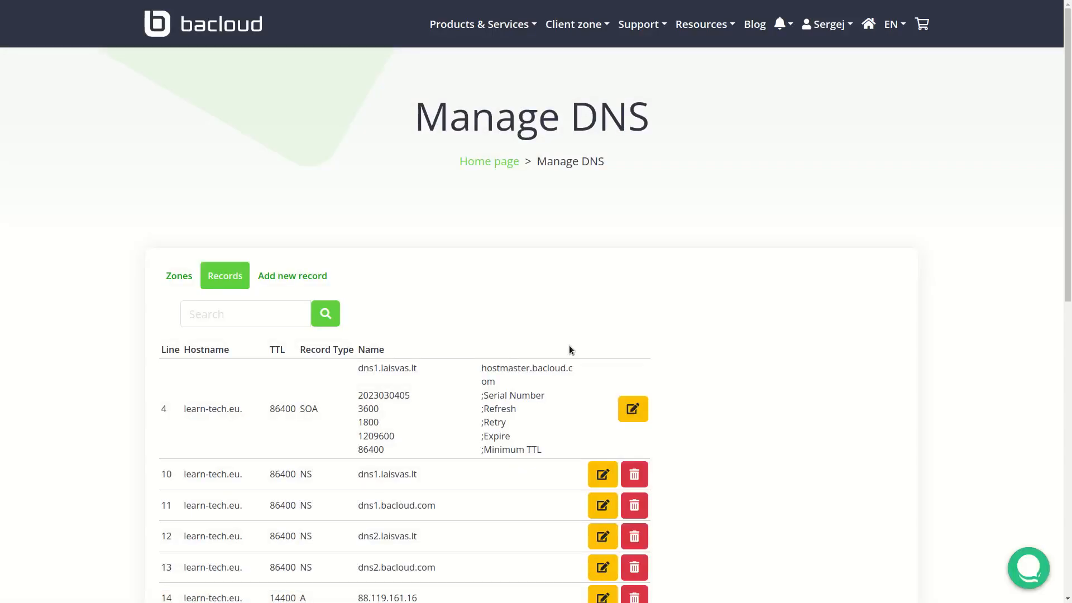
scroll(557, 287, "down", 7)
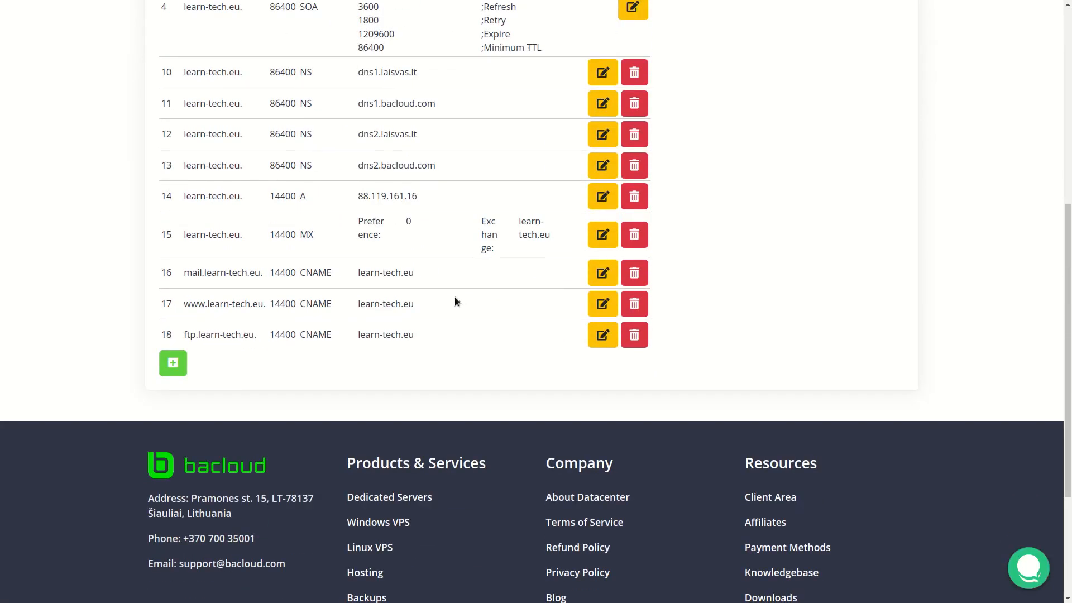
scroll(454, 302, "up", 1)
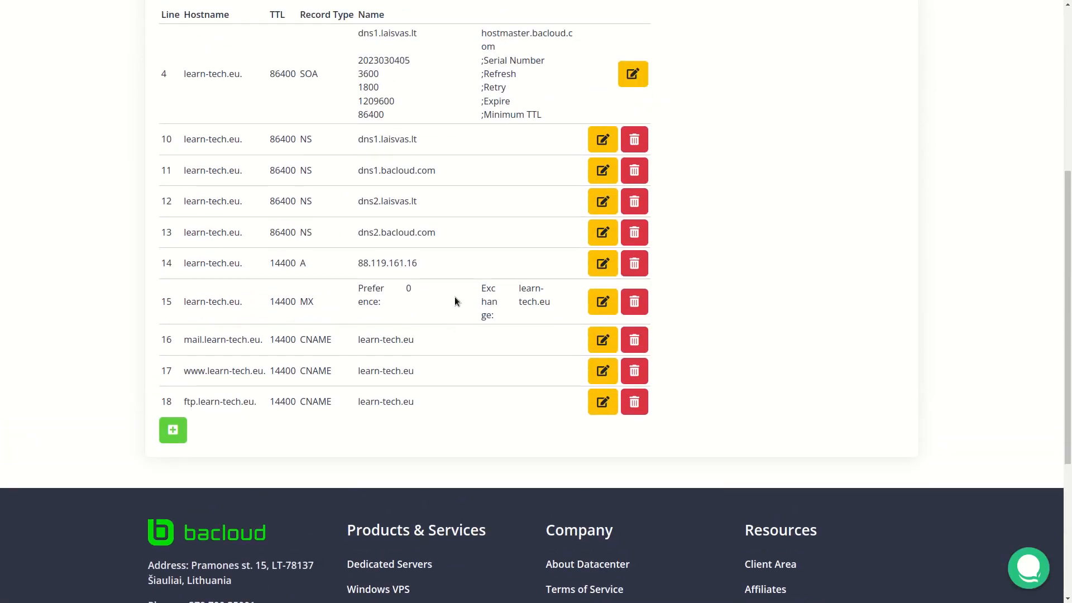
left_click(173, 430)
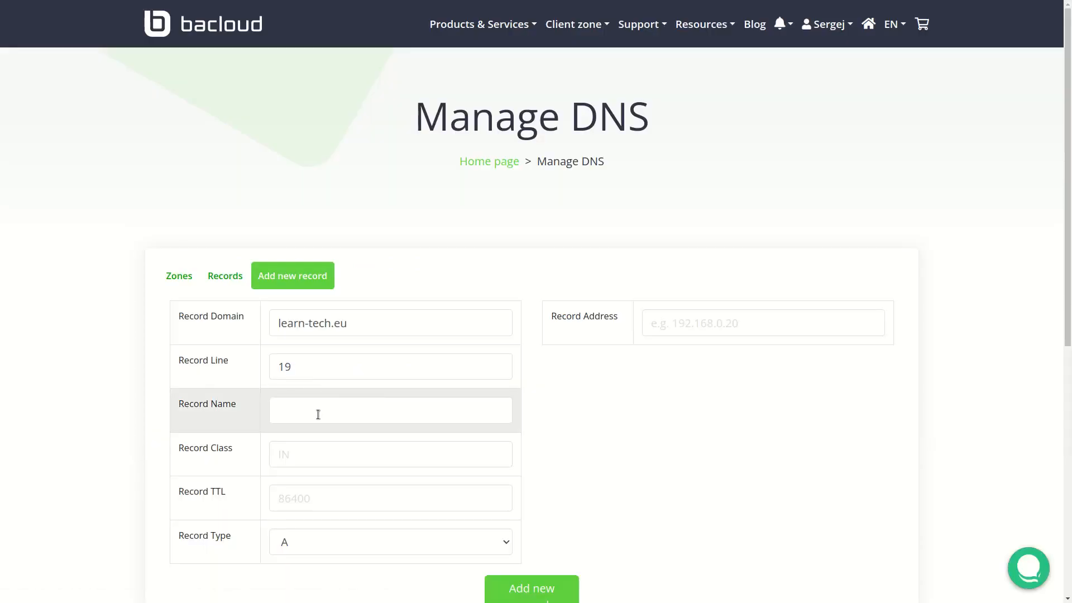
Enter em895742.learn-tech.eu as the record name and set the record type to CNAME.
left_click(318, 414)
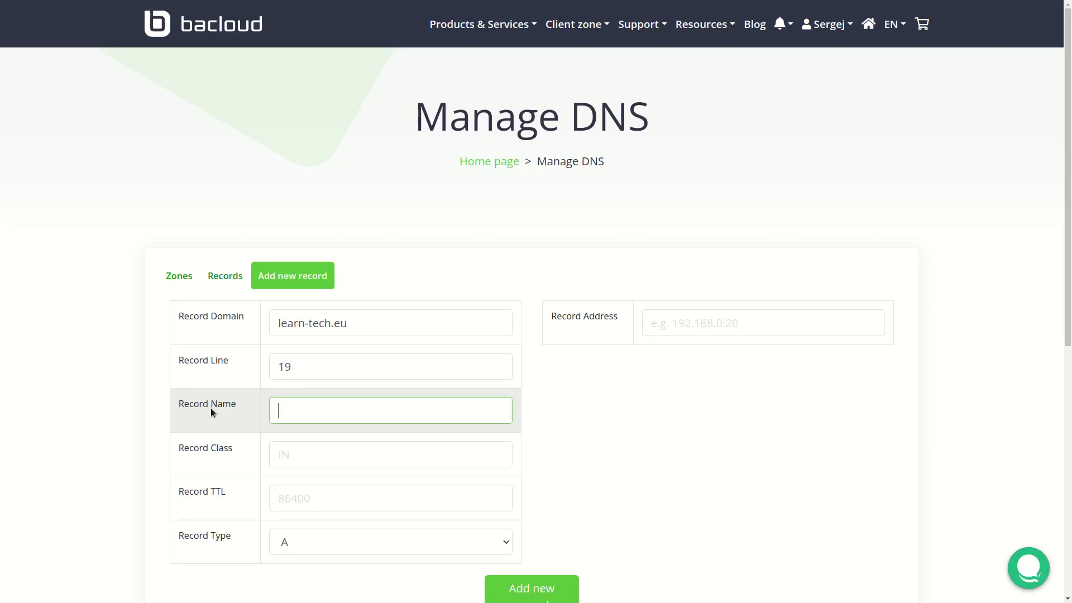
key("ctrl+v")
left_click(550, 404)
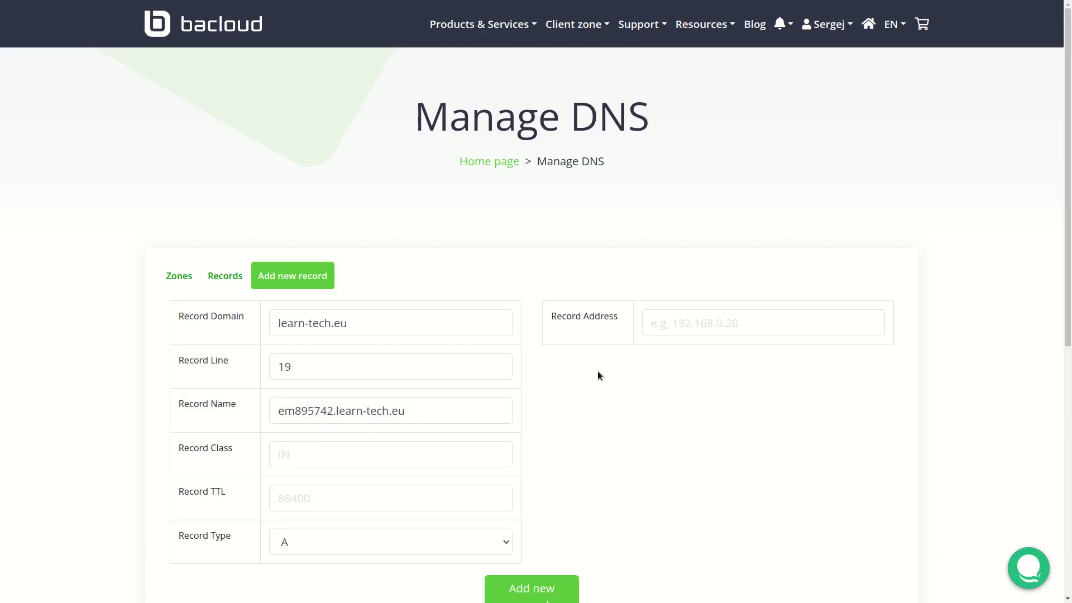
left_click(505, 544)
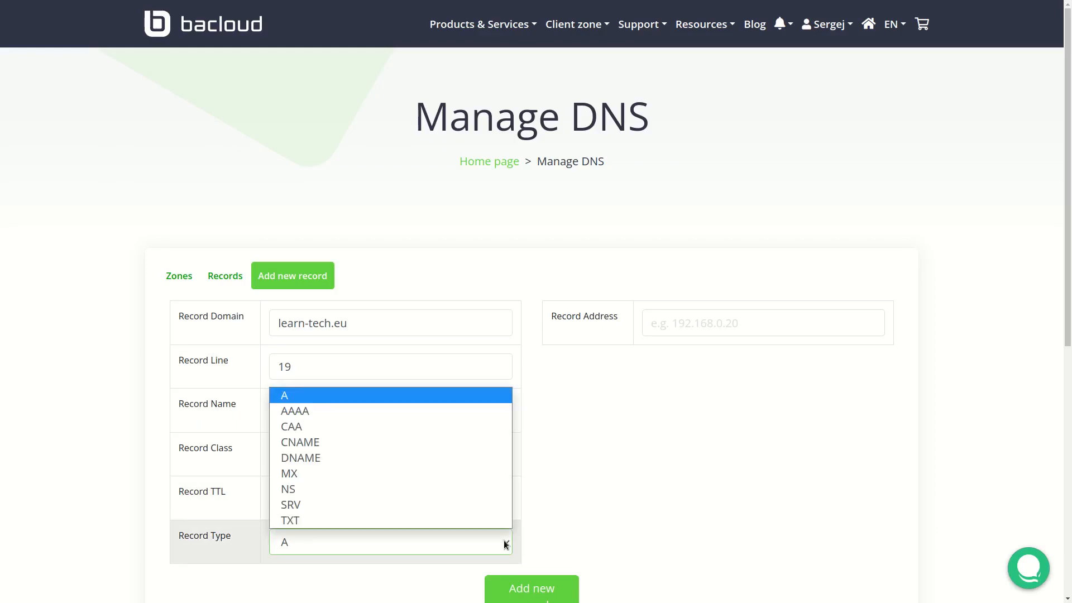
left_click(434, 448)
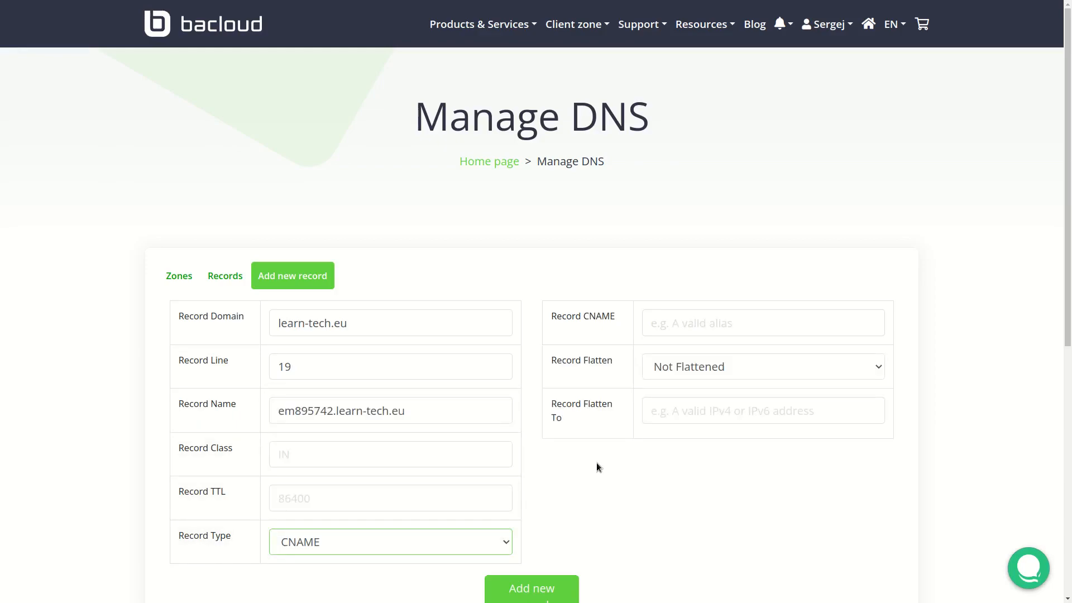
Copy the first CNAME value return.smtp2go.net from SMTP2GO into the new Bacloud record's CNAME and add the record.
key("ctrl+Tab")
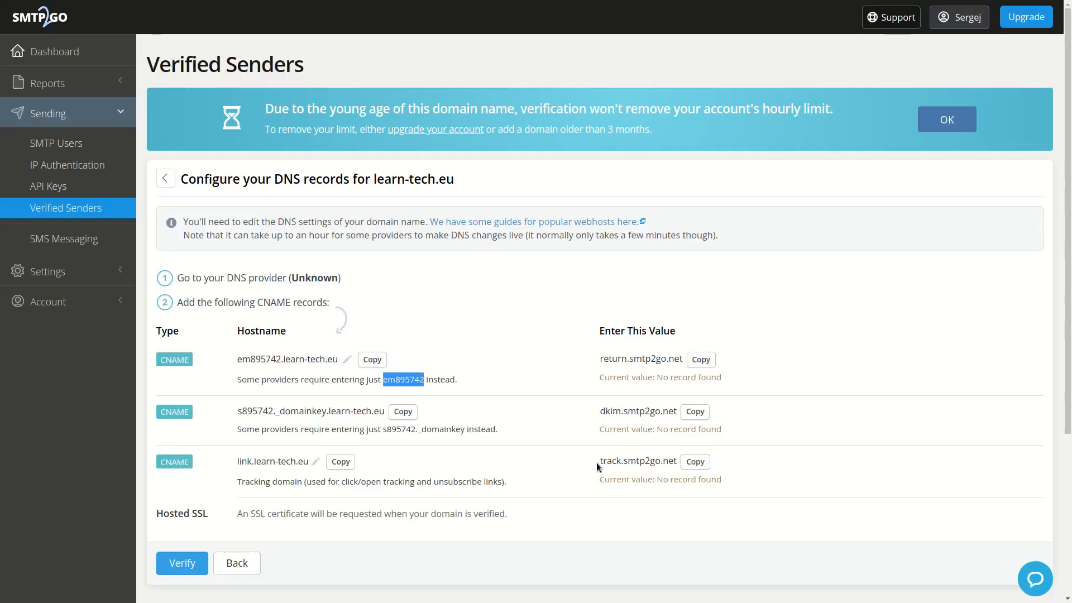
left_click(701, 359)
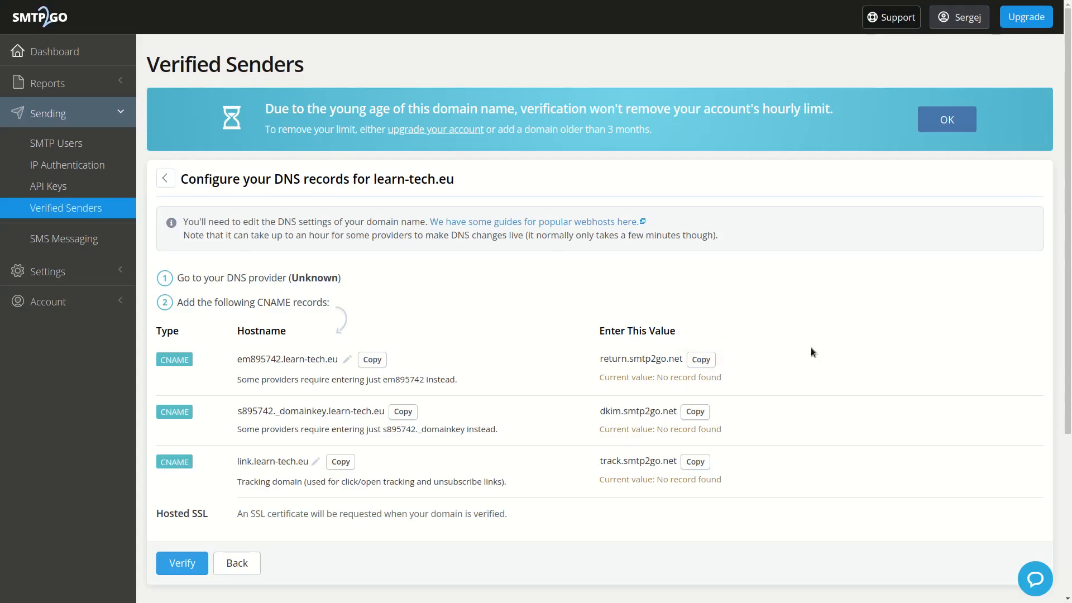
key("alt+Tab")
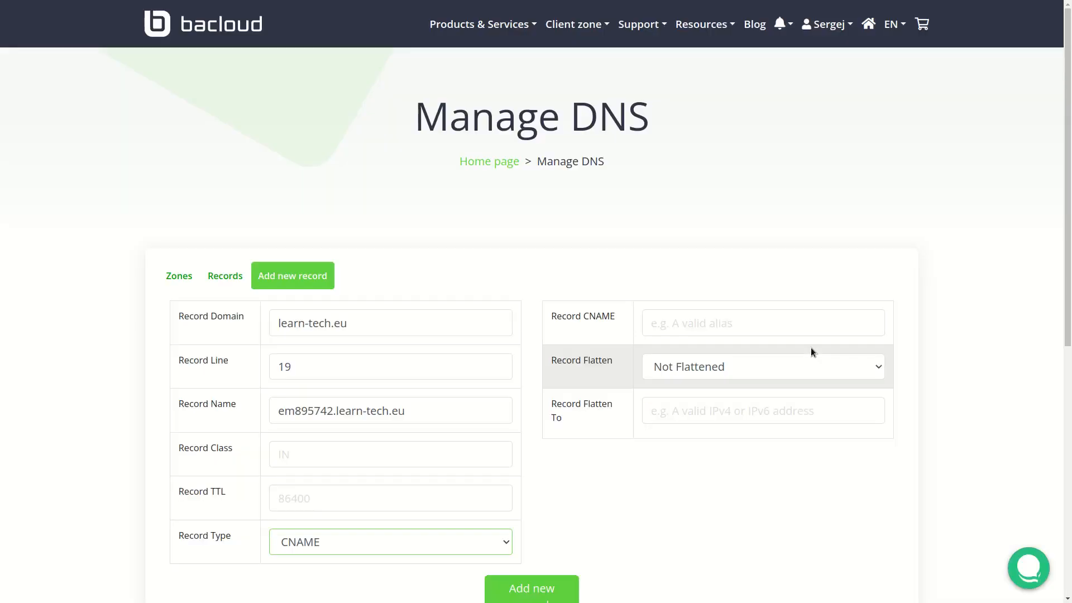
left_click(760, 328)
key("ctrl+v")
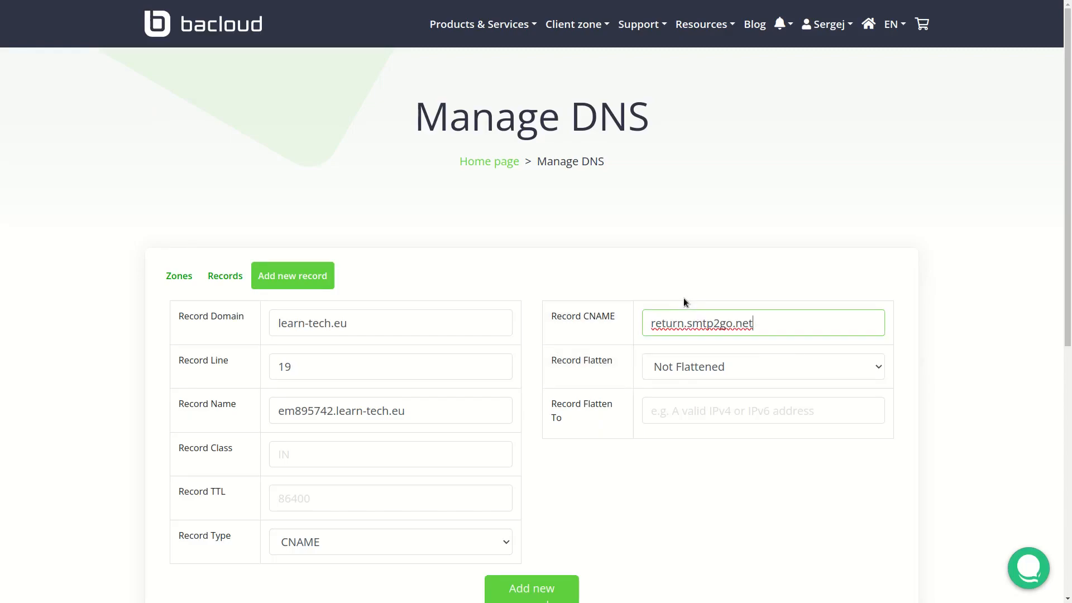
scroll(548, 564, "down", 2)
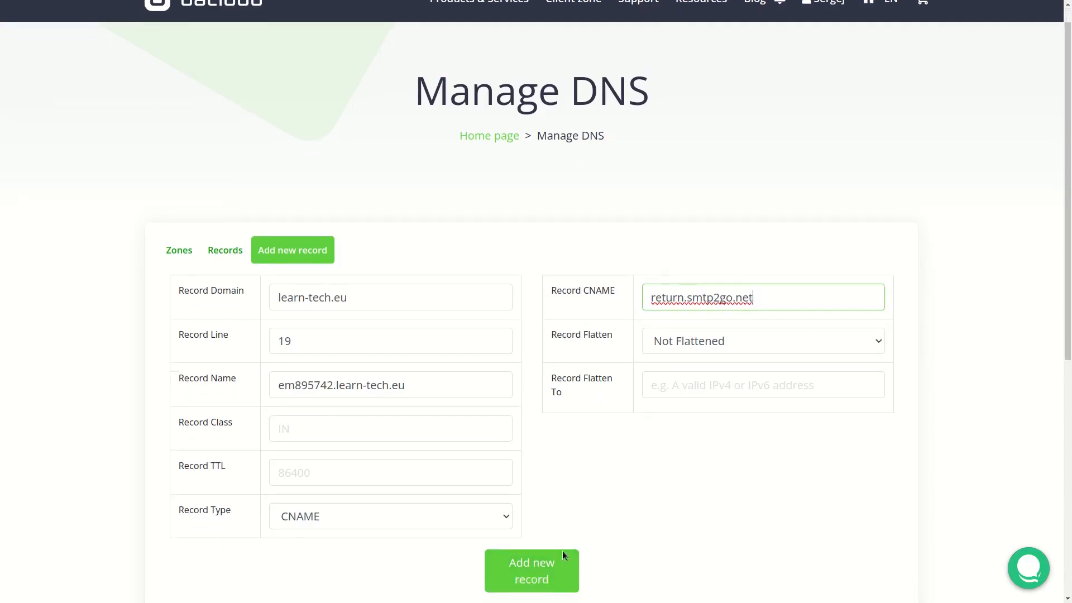
left_click(544, 586)
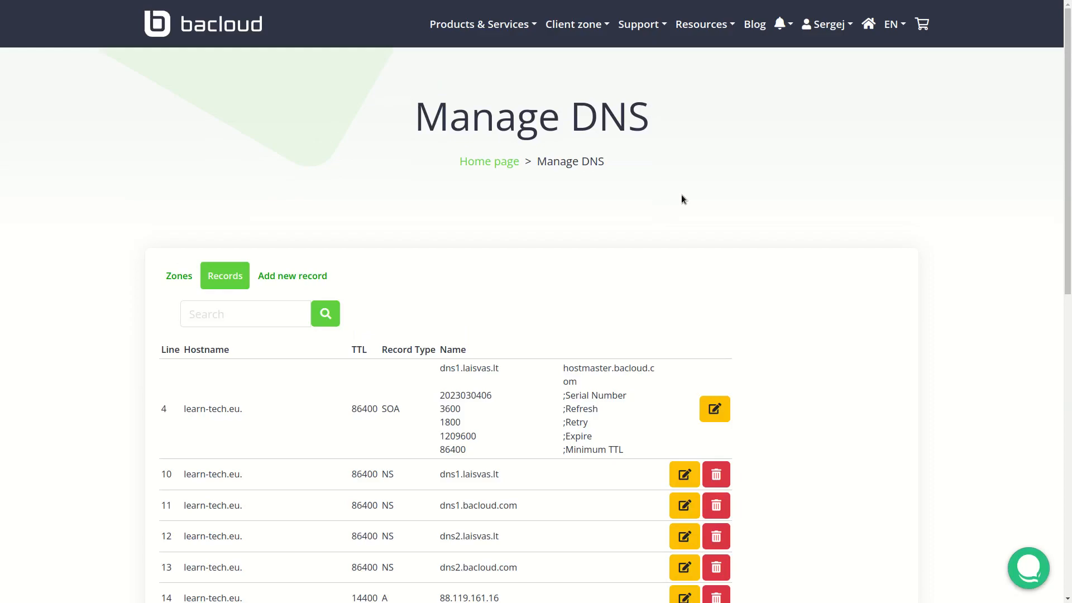
Correct the record on line 19 by shortening its name to em895742, and save the update.
scroll(682, 194, "down", 6)
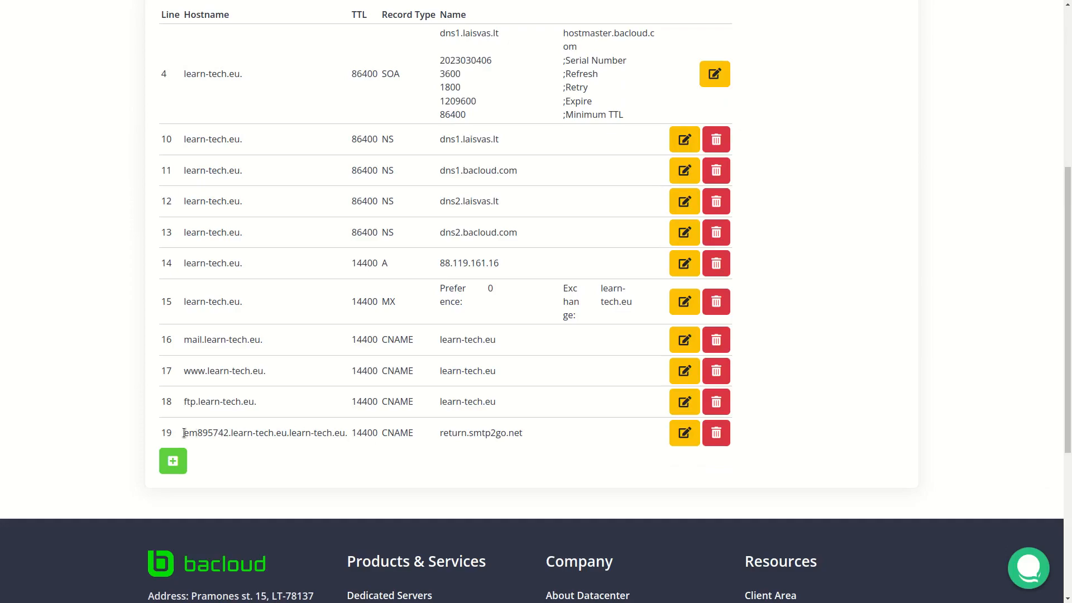
left_click_drag(229, 433, 290, 436)
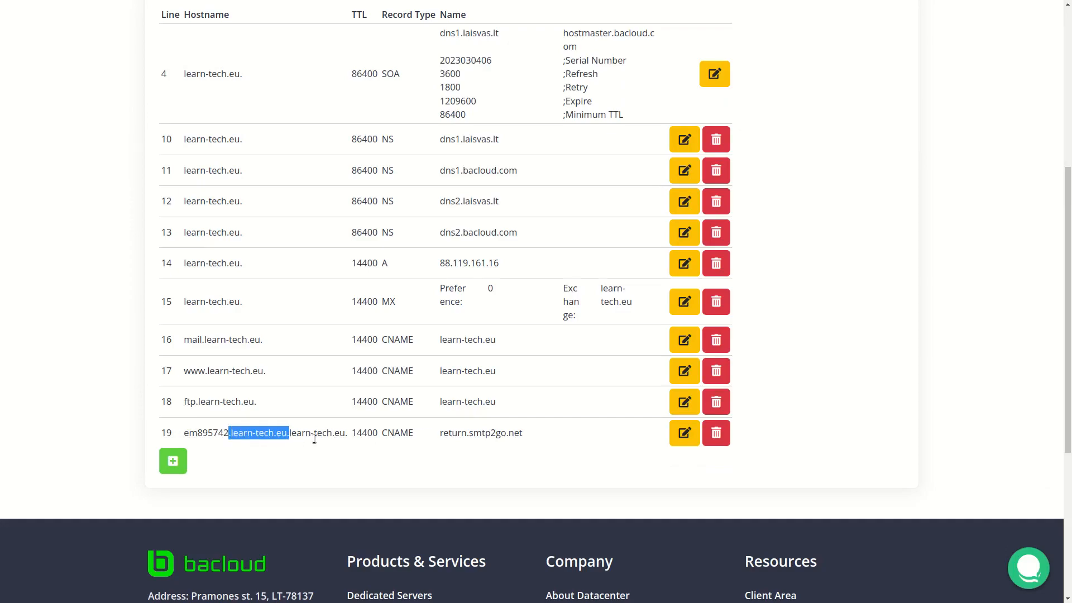
left_click(213, 433)
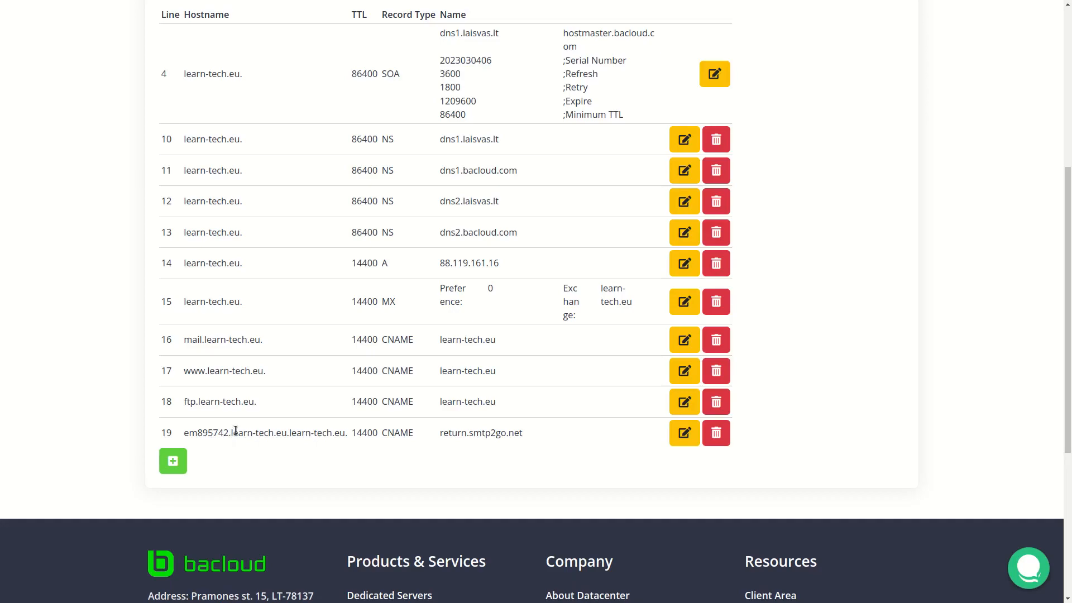
double_click(206, 433)
left_click(685, 434)
triple_click(407, 413)
key("ctrl+v")
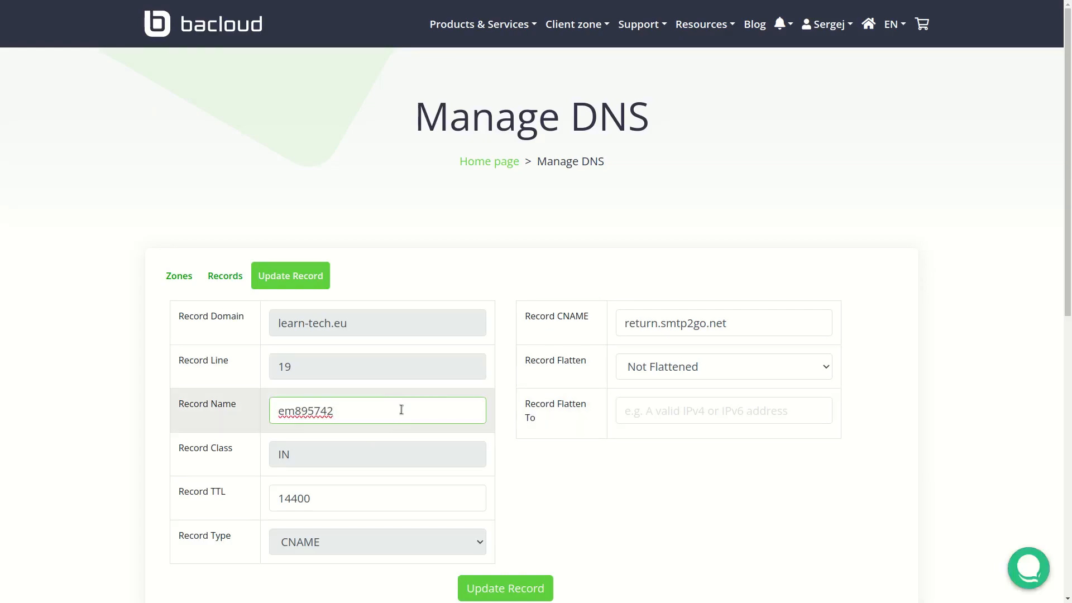
scroll(411, 408, "down", 2)
left_click(476, 454)
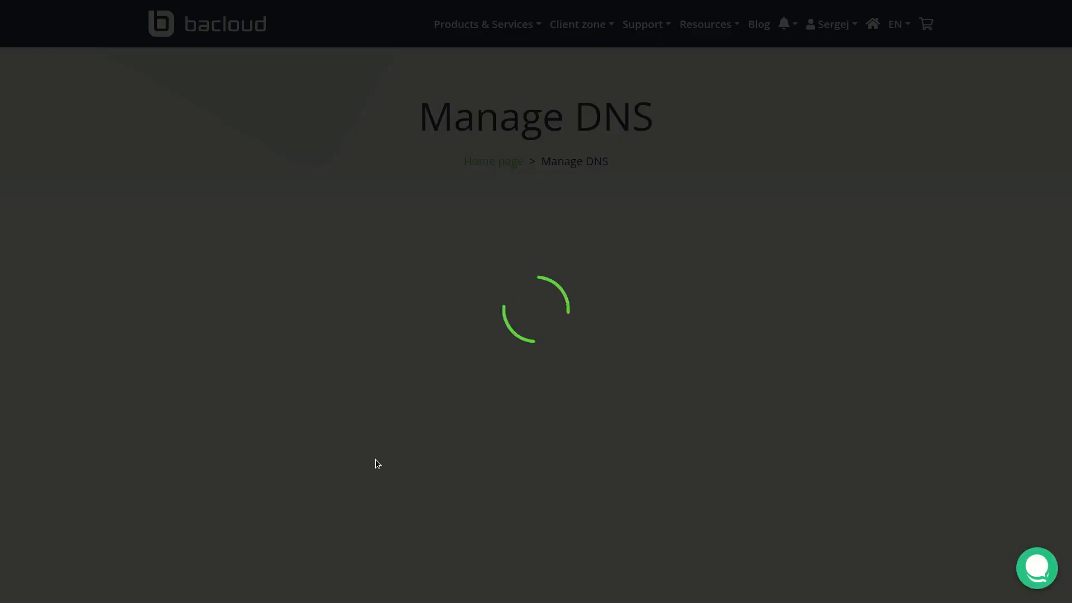
Start another DNS record for learn-tech.eu and name it s895742._domainkey, copied from the second hostname in SMTP2GO.
scroll(376, 462, "down", 4)
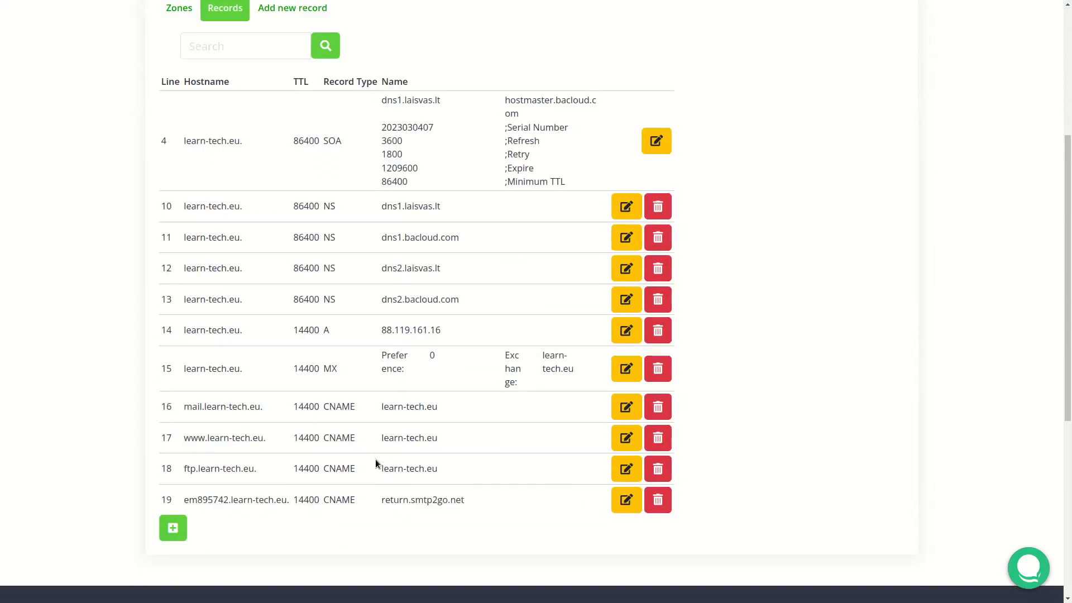
left_click(173, 528)
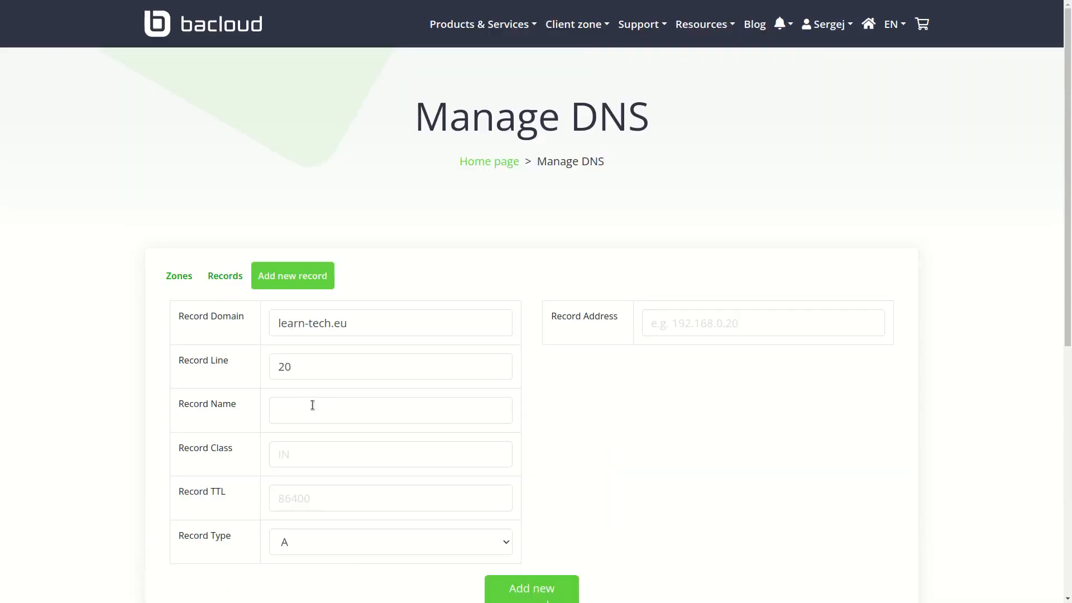
key("ctrl+Tab")
double_click(400, 430)
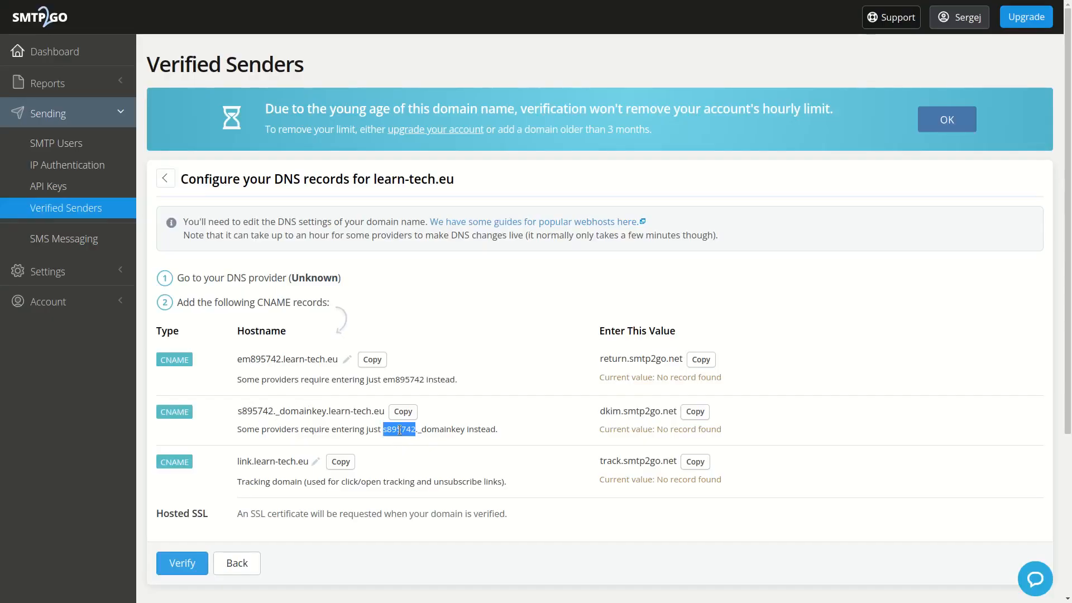
double_click(242, 412)
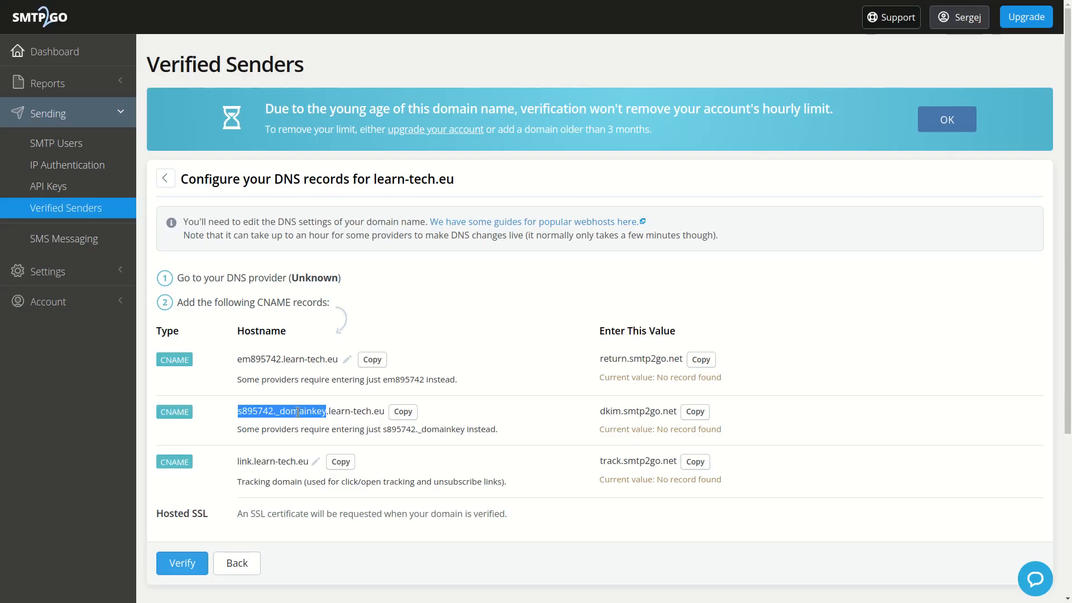
key("ctrl+shift+Tab")
key("ctrl+v")
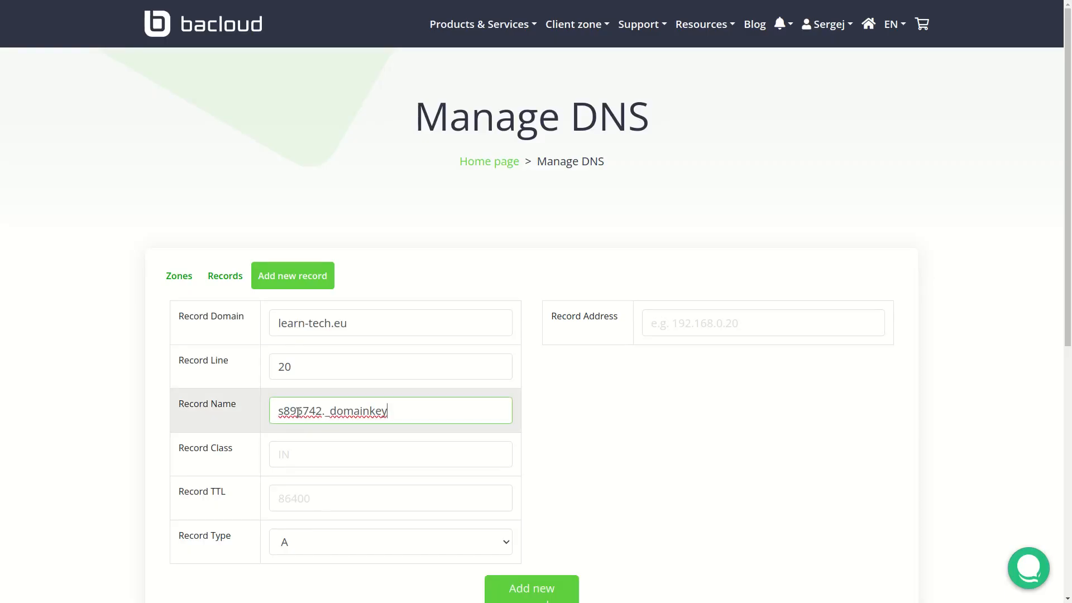
Set the new record's class to IN, its TTL to 86400 and its type to CNAME.
left_click(307, 453)
type("INT")
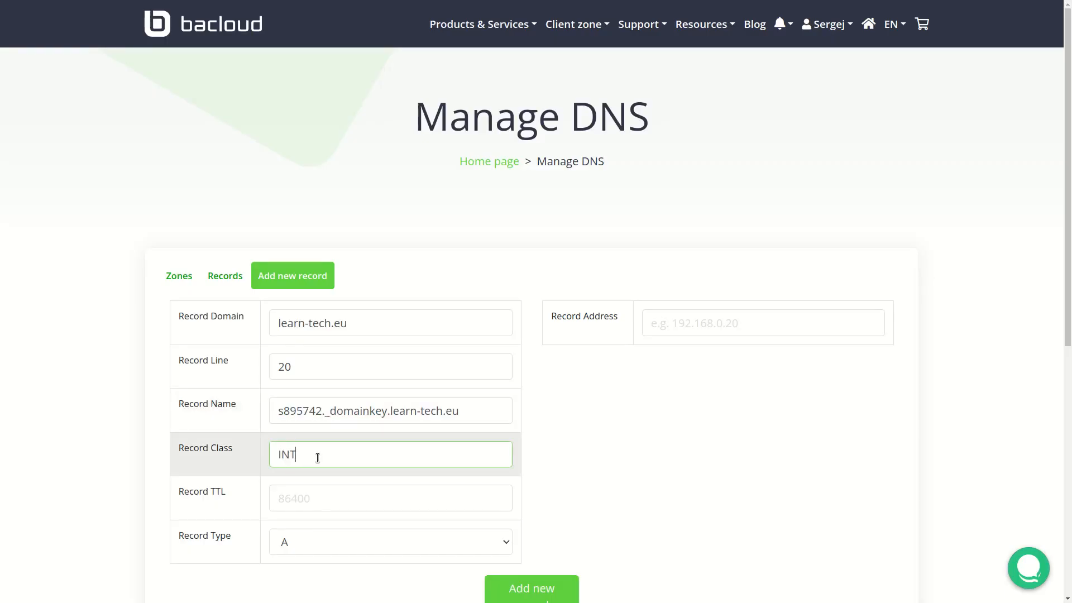
left_click(353, 494)
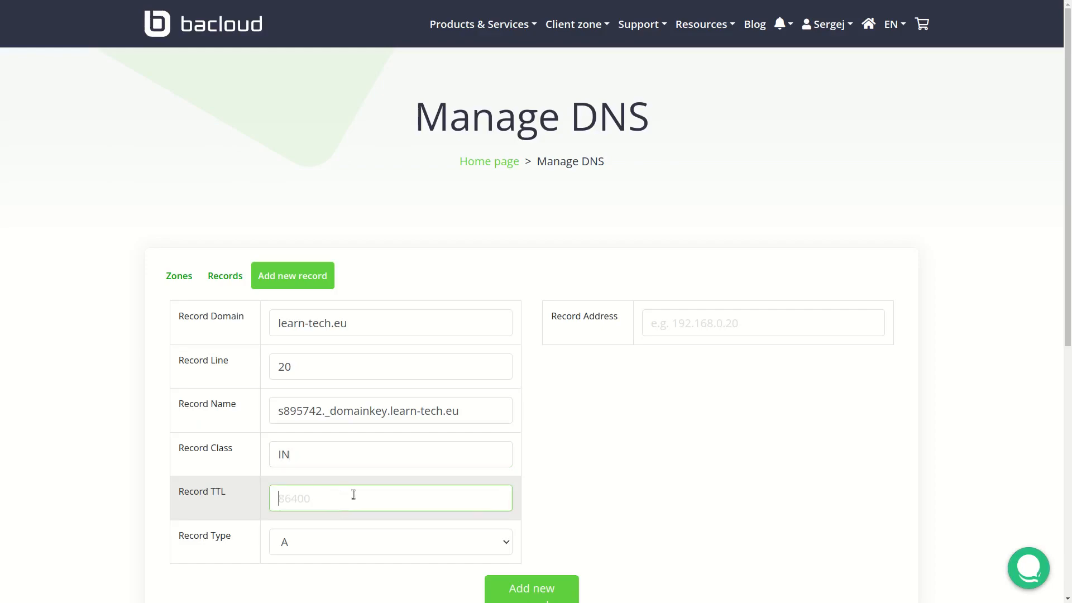
type("86400")
left_click(344, 550)
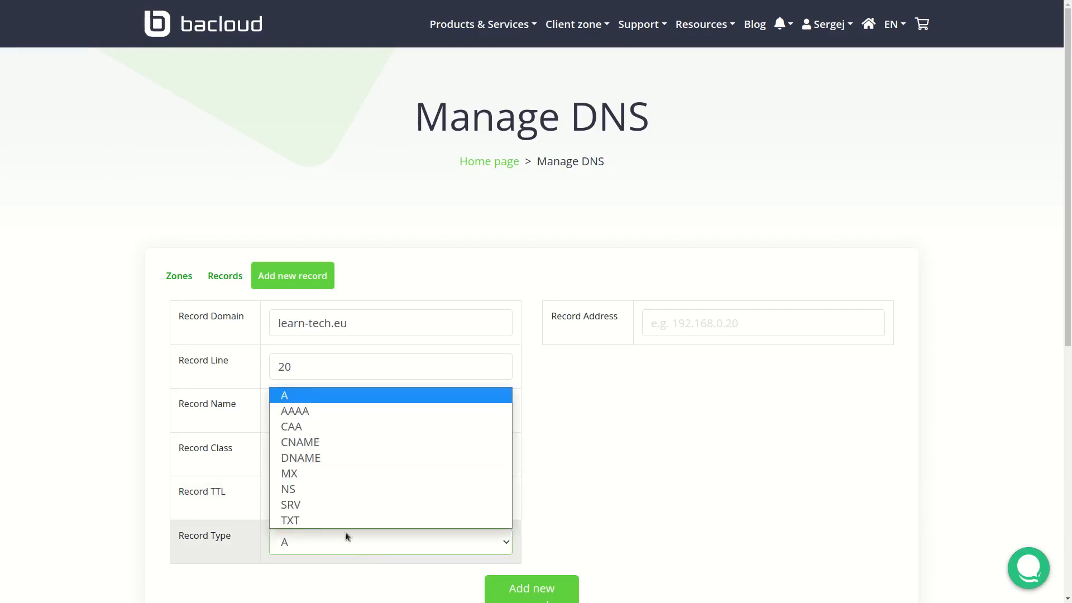
left_click(338, 444)
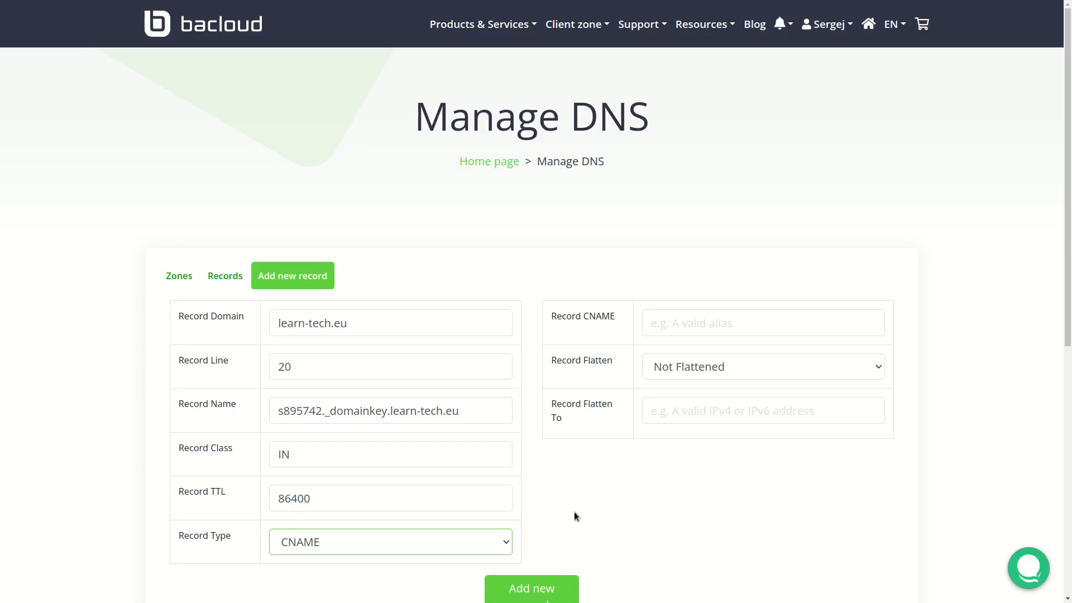
Copy the second CNAME value dkim.smtp2go.net from SMTP2GO into the Bacloud record's CNAME and add the record.
key("ctrl+Tab")
left_click(695, 412)
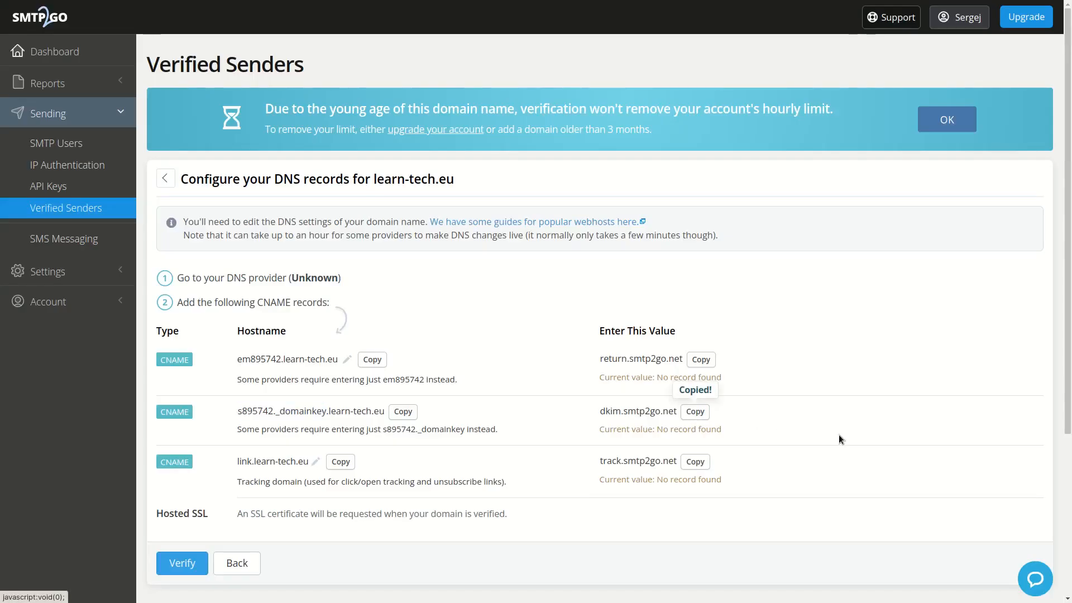
key("ctrl+shift+Tab")
left_click(646, 322)
key("ctrl+v")
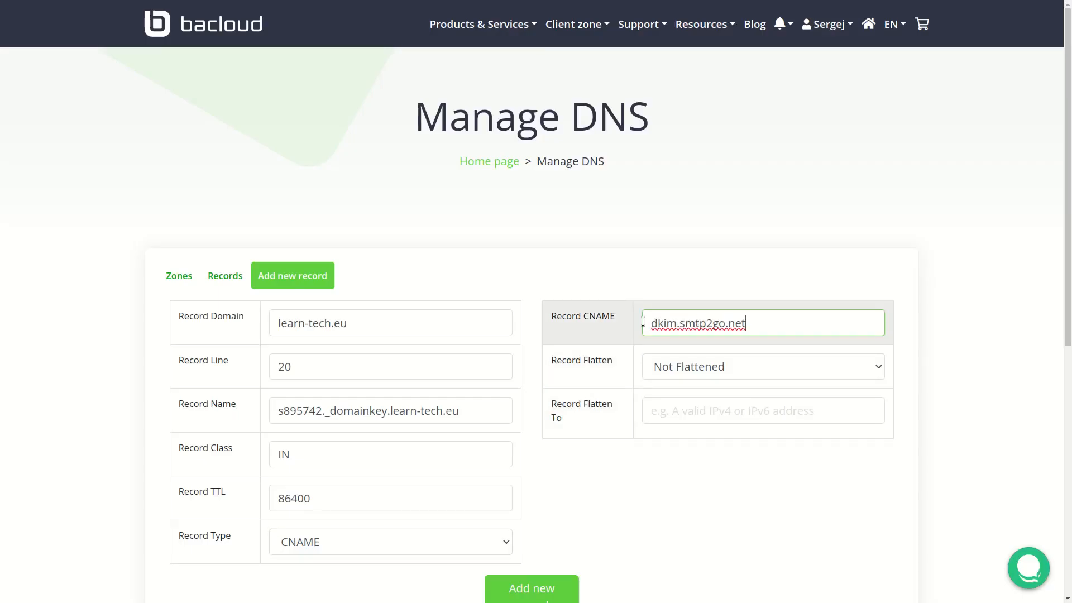
scroll(548, 367, "down", 1)
left_click(532, 530)
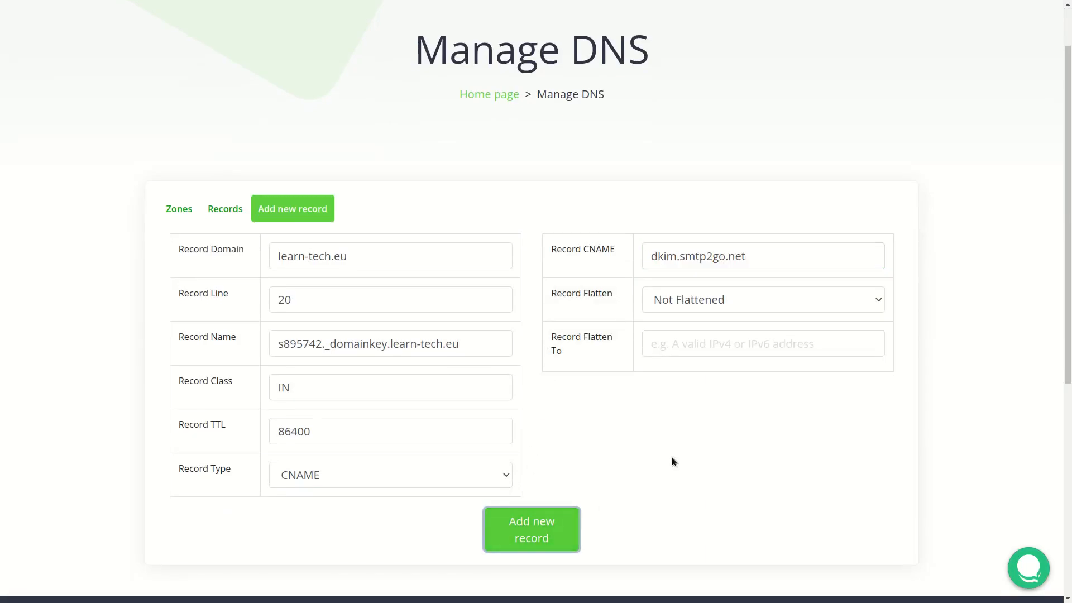
Correct the record on line 20 by shortening its name to s895742._domainkey, and save the update.
scroll(514, 323, "down", 5)
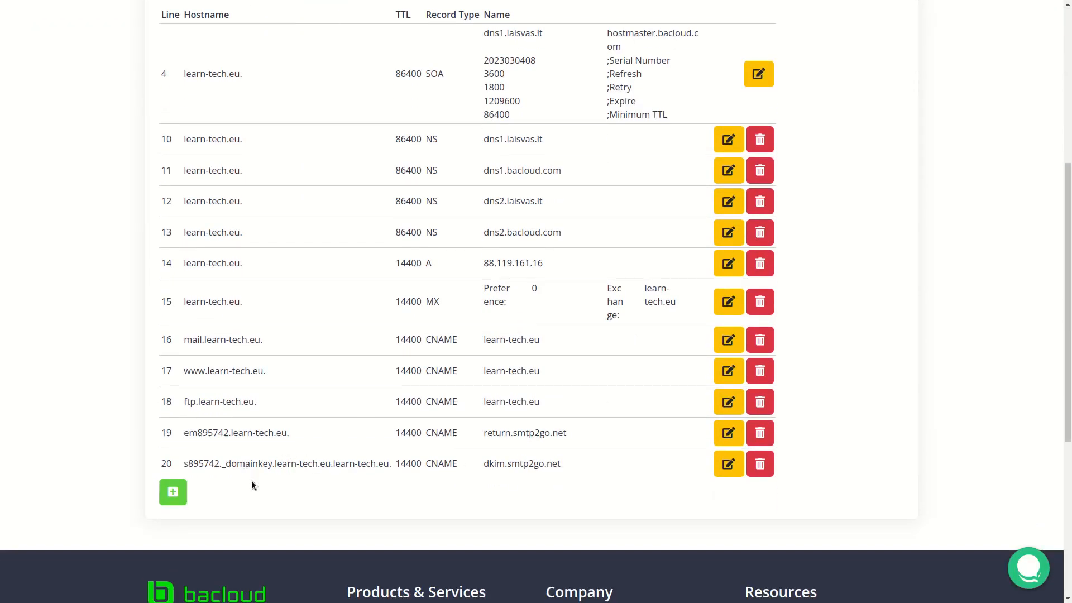
left_click_drag(273, 464, 334, 465)
left_click(729, 463)
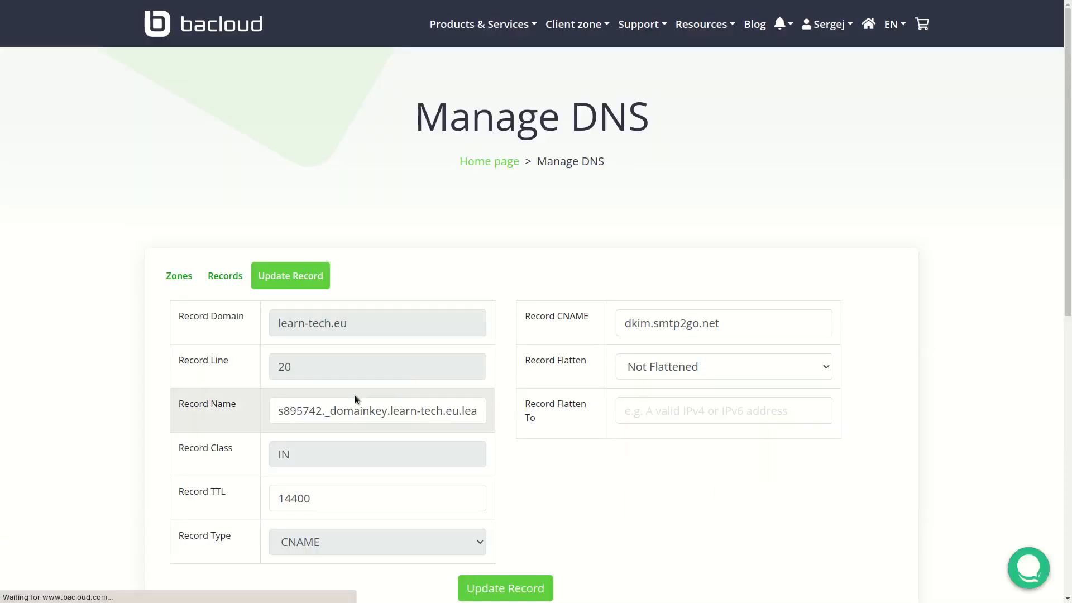
left_click(295, 414)
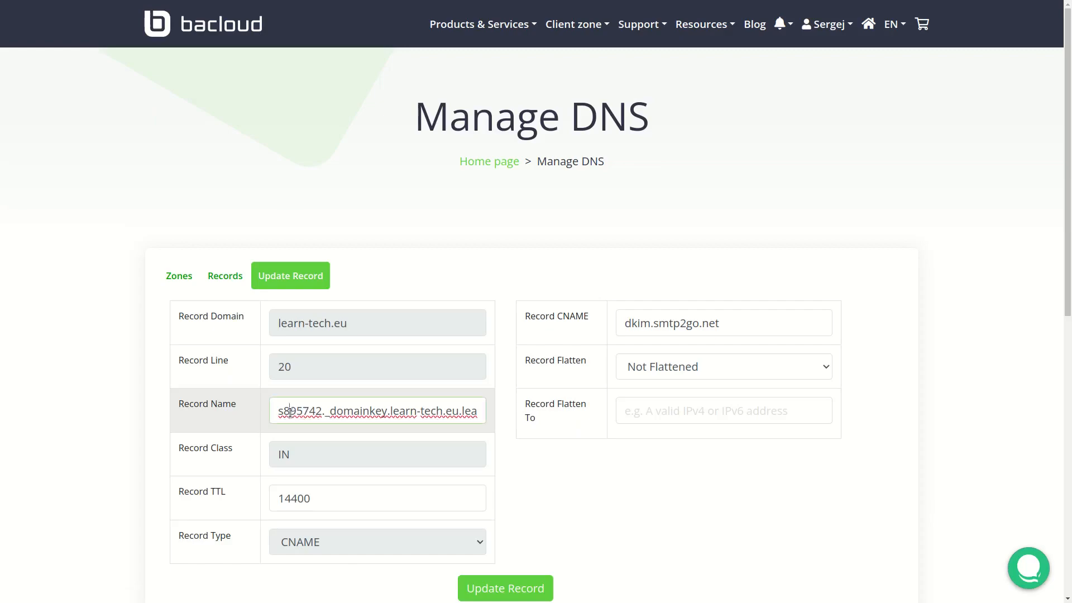
left_click_drag(295, 414, 353, 414)
key("ctrl+a")
key("ctrl+v")
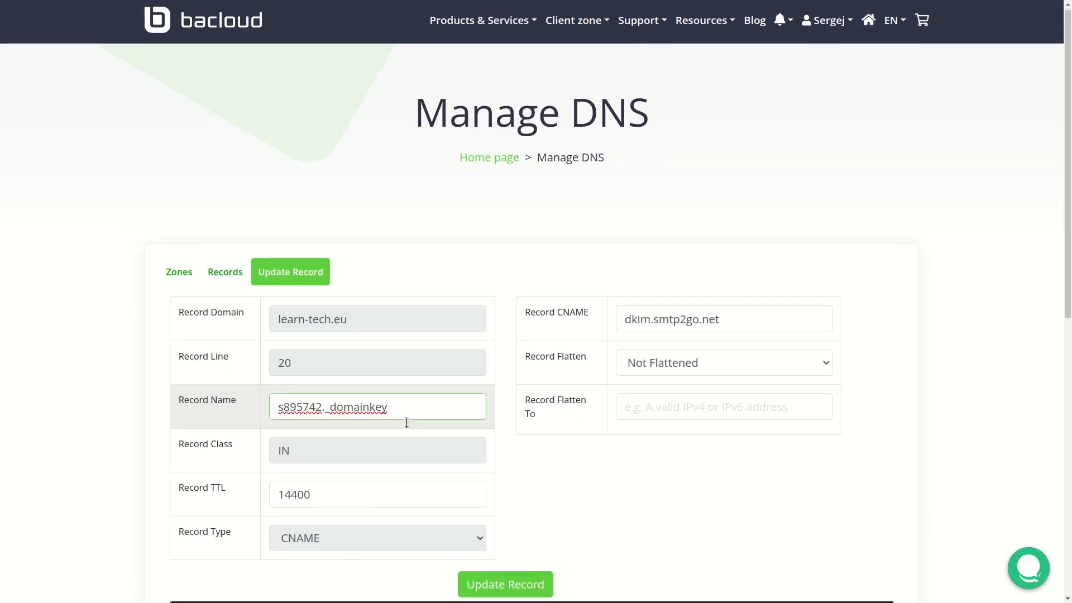
scroll(407, 421, "down", 2)
left_click(512, 455)
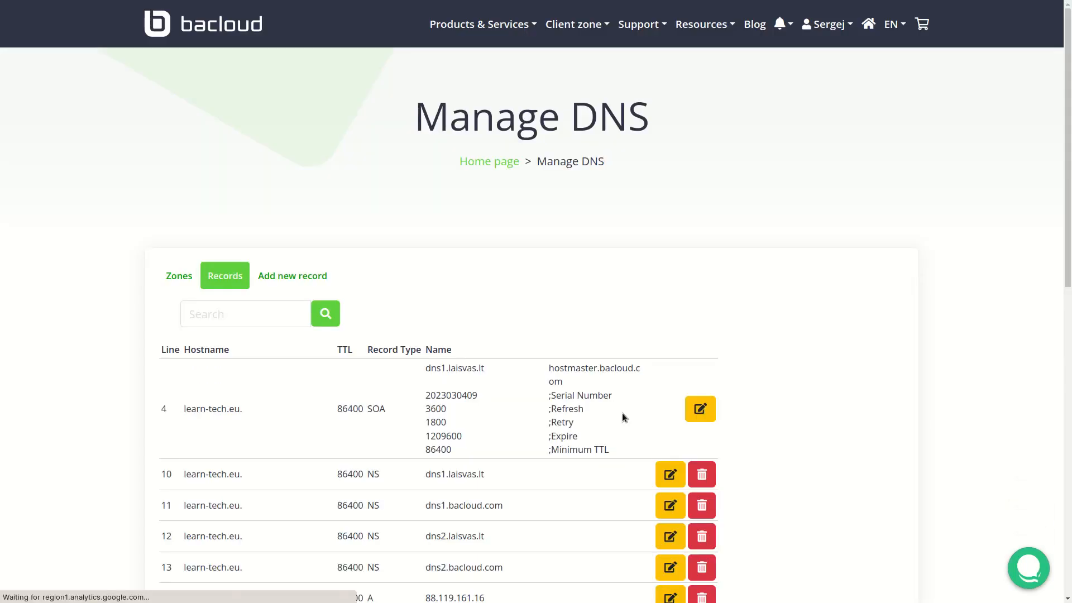
Start a third DNS record and name it with the link hostname copied from the tracking entry in SMTP2GO.
scroll(622, 414, "down", 5)
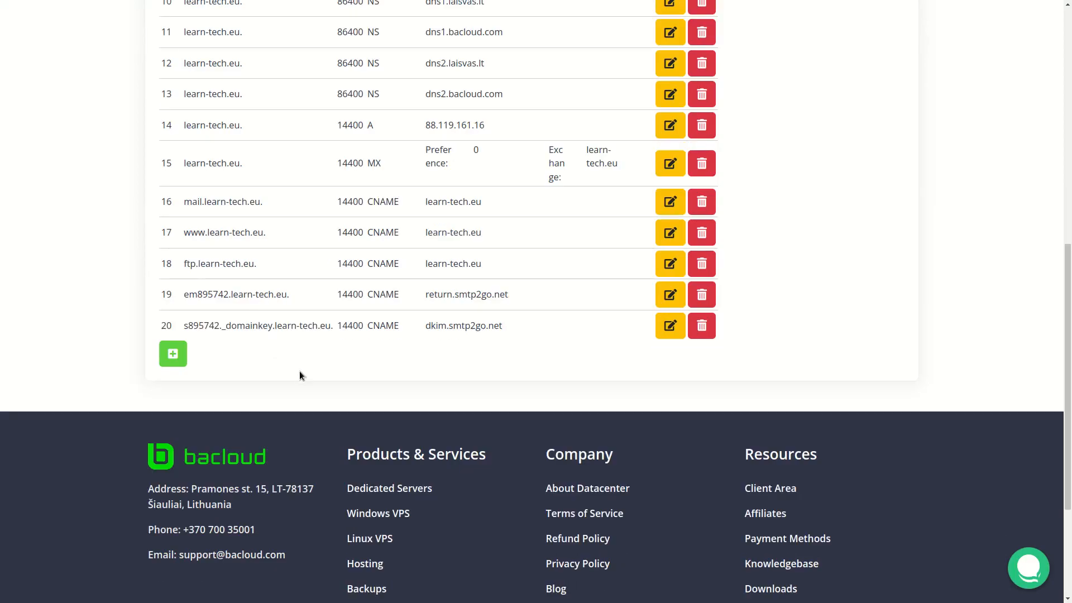
left_click(172, 358)
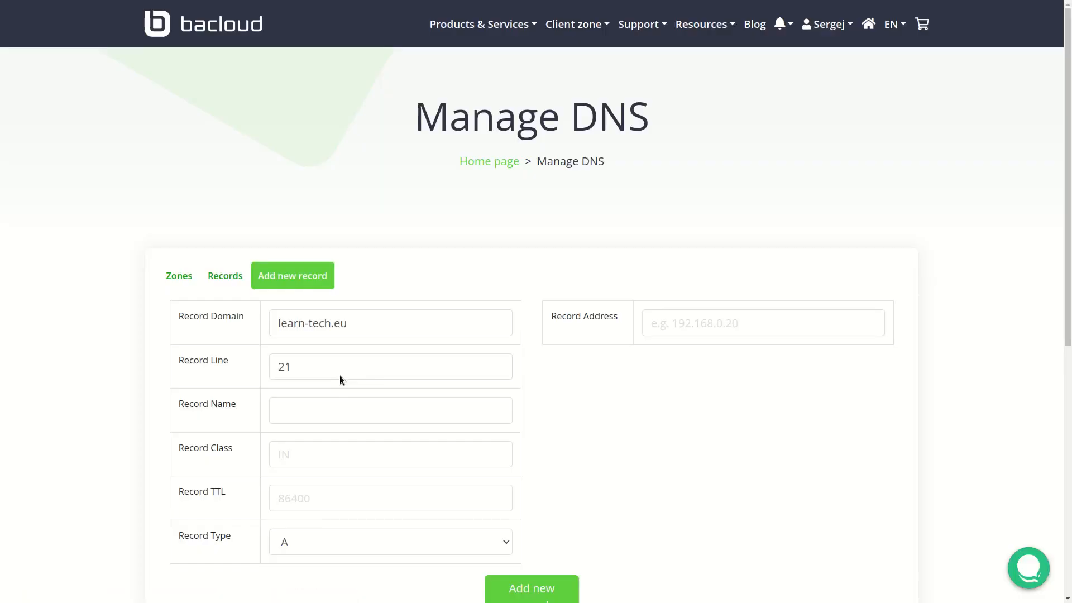
key("ctrl+Tab")
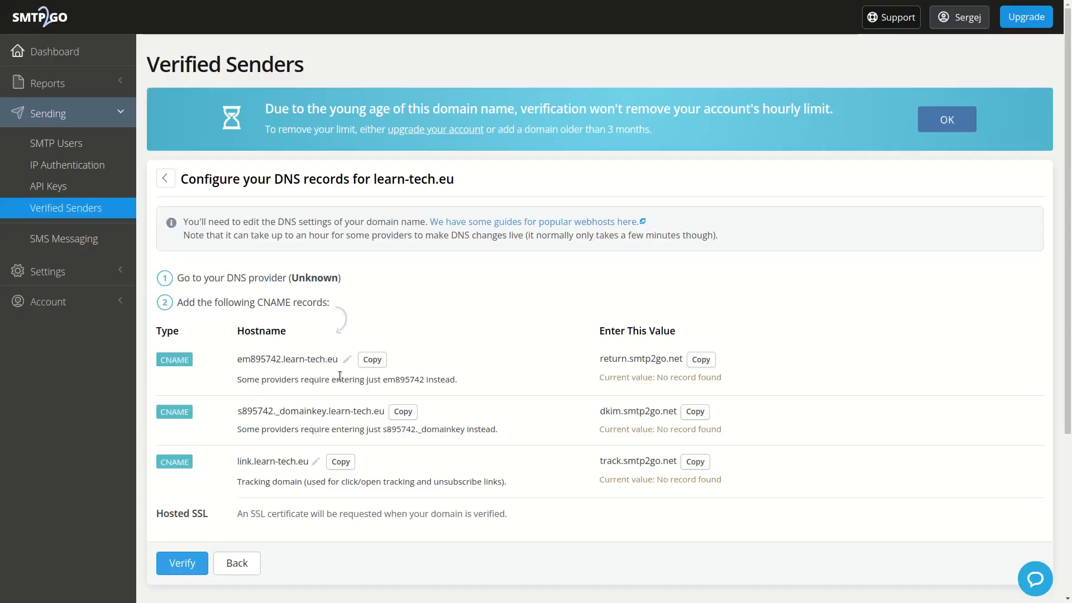
double_click(239, 462)
key("ctrl+Tab")
left_click(292, 412)
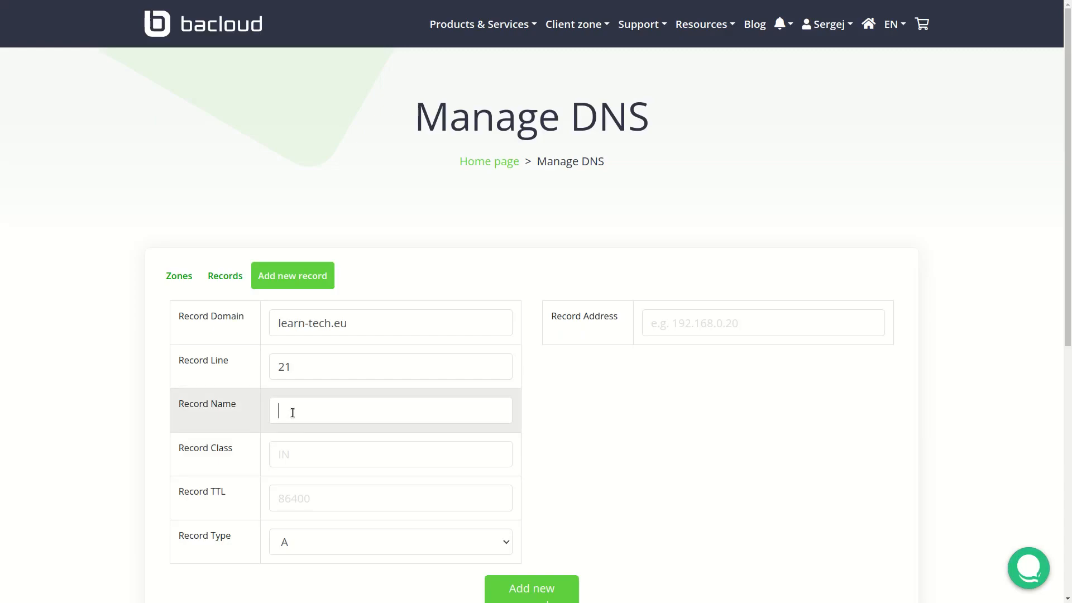
key("ctrl+v")
Give the link record class IN, a TTL of 14400 and the type CNAME.
left_click(305, 455)
type("IN")
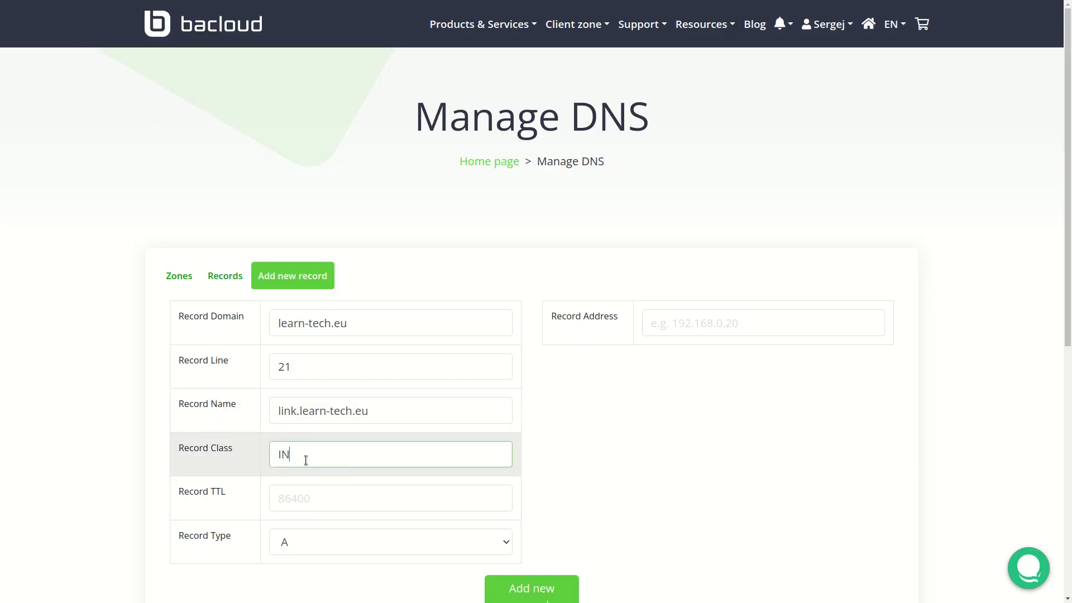
key("Tab")
type("14400")
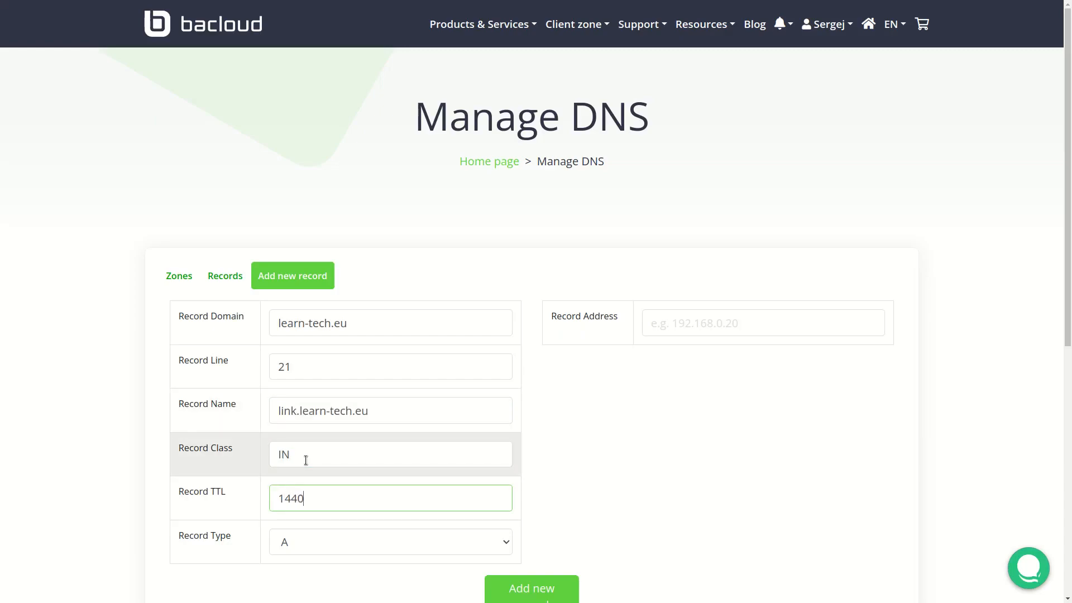
left_click(304, 544)
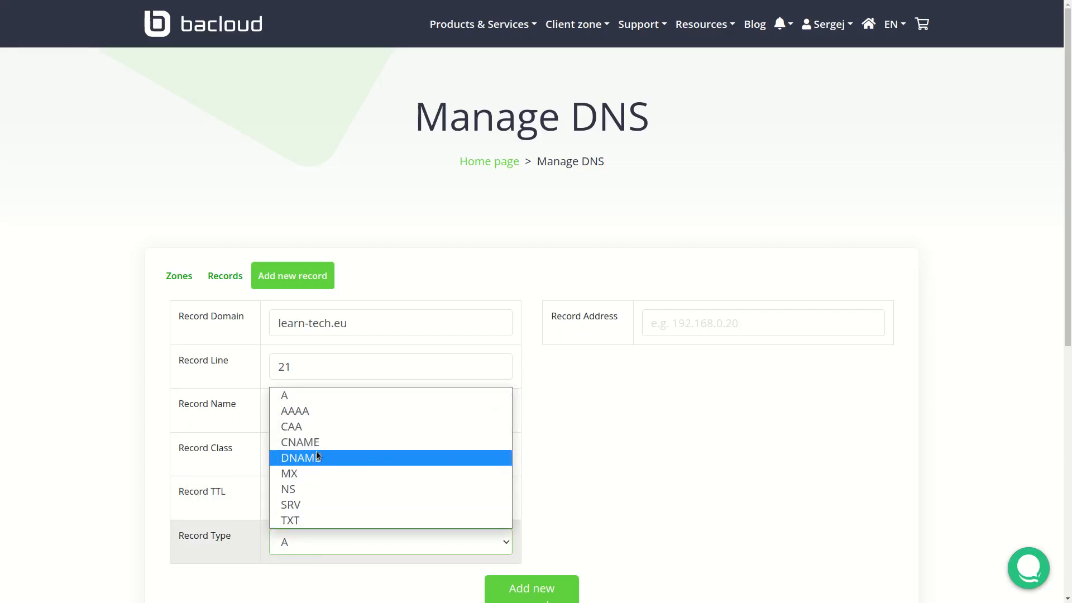
left_click(420, 436)
Copy the tracking value track.smtp2go.net from SMTP2GO into the link record's CNAME and add the record.
key("ctrl+Tab")
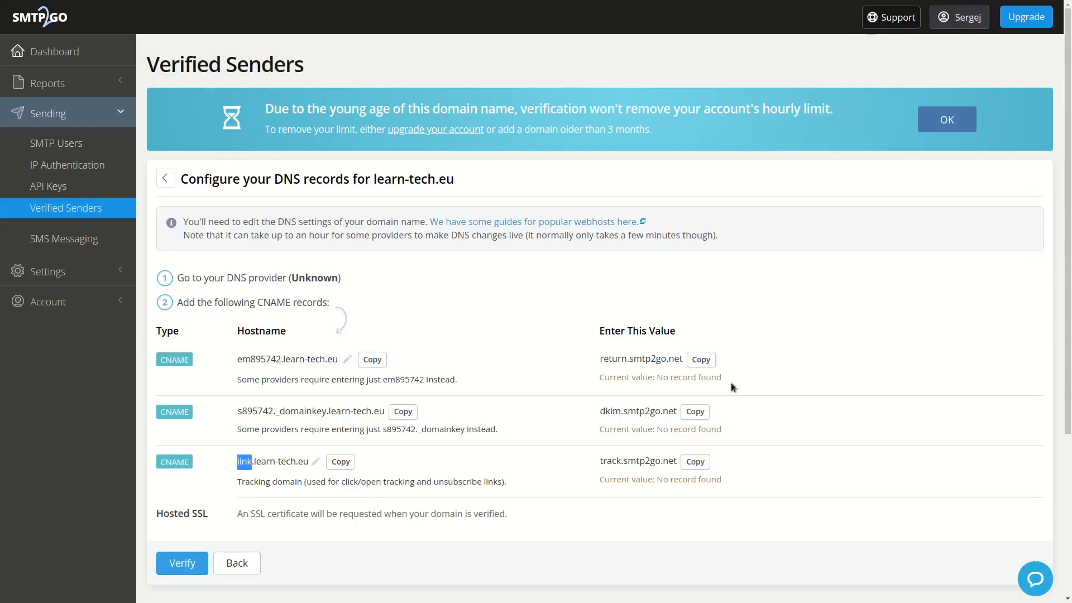
left_click(695, 462)
key("ctrl+Tab")
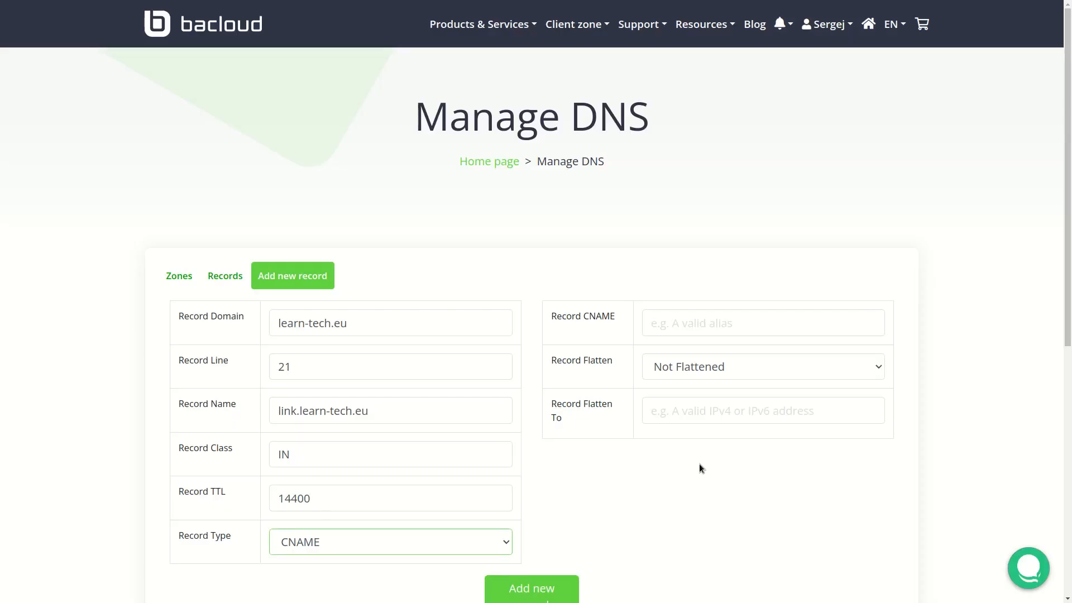
left_click(695, 317)
key("ctrl+v")
scroll(587, 436, "down", 1)
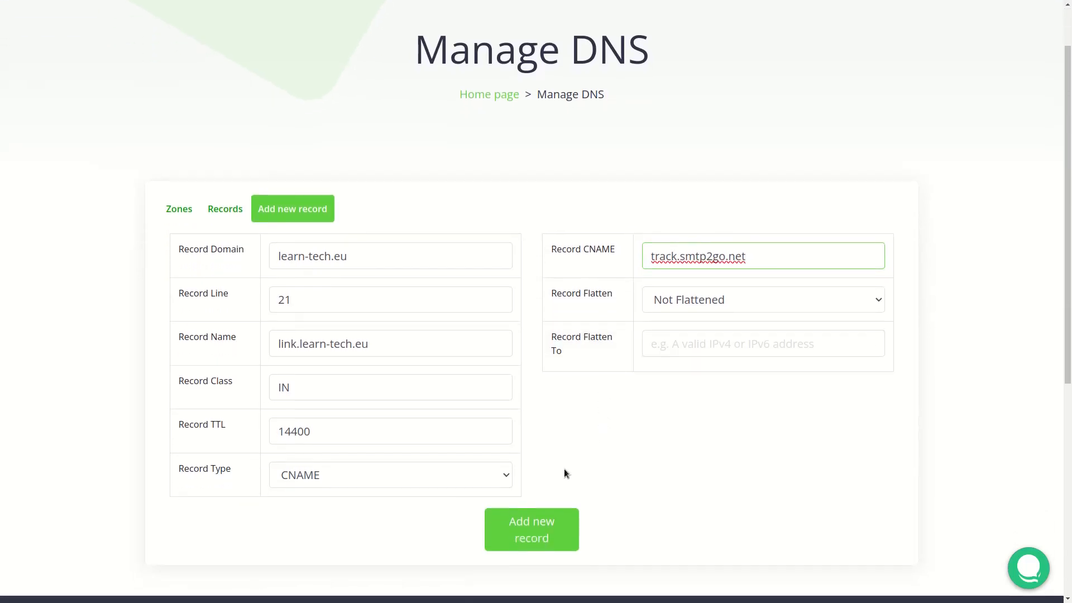
left_click(529, 528)
Correct the record on line 21 by shortening its name to link, and save the update.
scroll(527, 351, "down", 1)
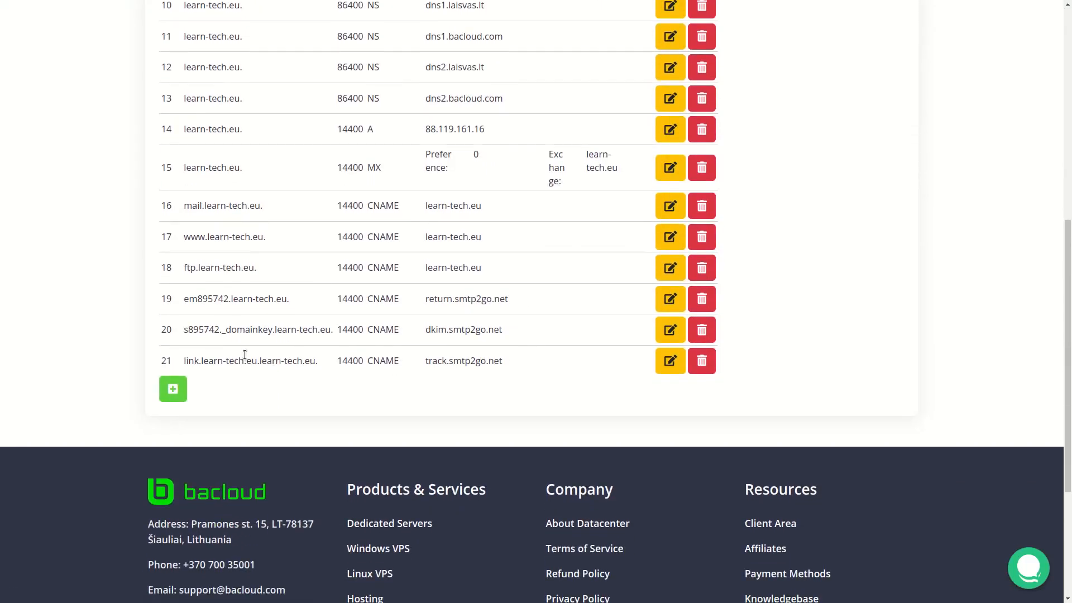
double_click(190, 394)
left_click(670, 361)
left_click(388, 409)
key("ctrl+a")
key("ctrl+v")
scroll(432, 422, "down", 3)
left_click(493, 386)
scroll(347, 393, "down", 3)
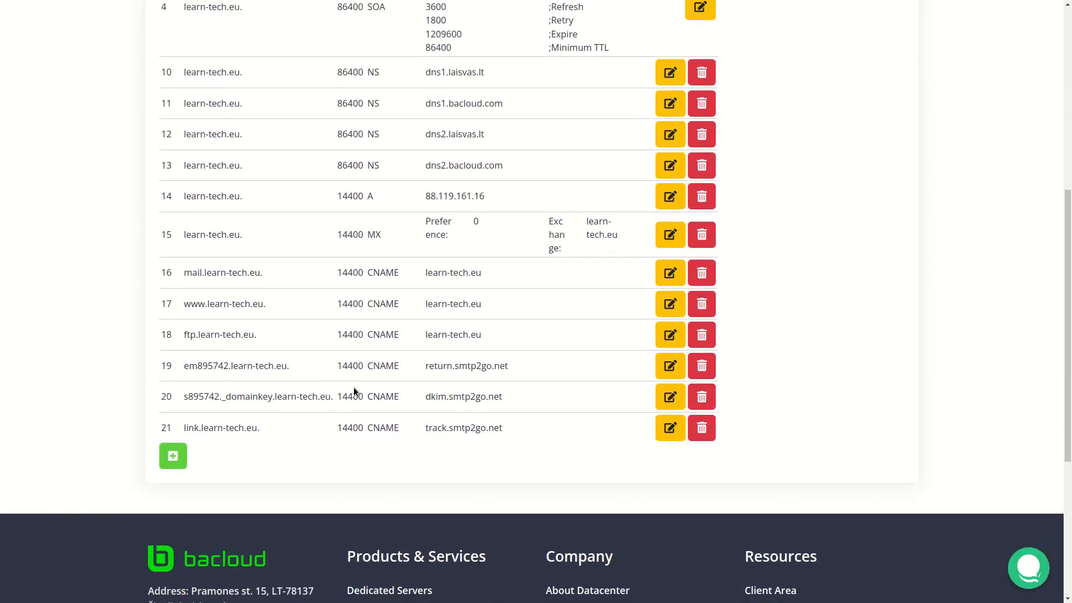
Switch to SMTP2GO and run the verification of the learn-tech.eu DNS records.
key("ctrl+Tab")
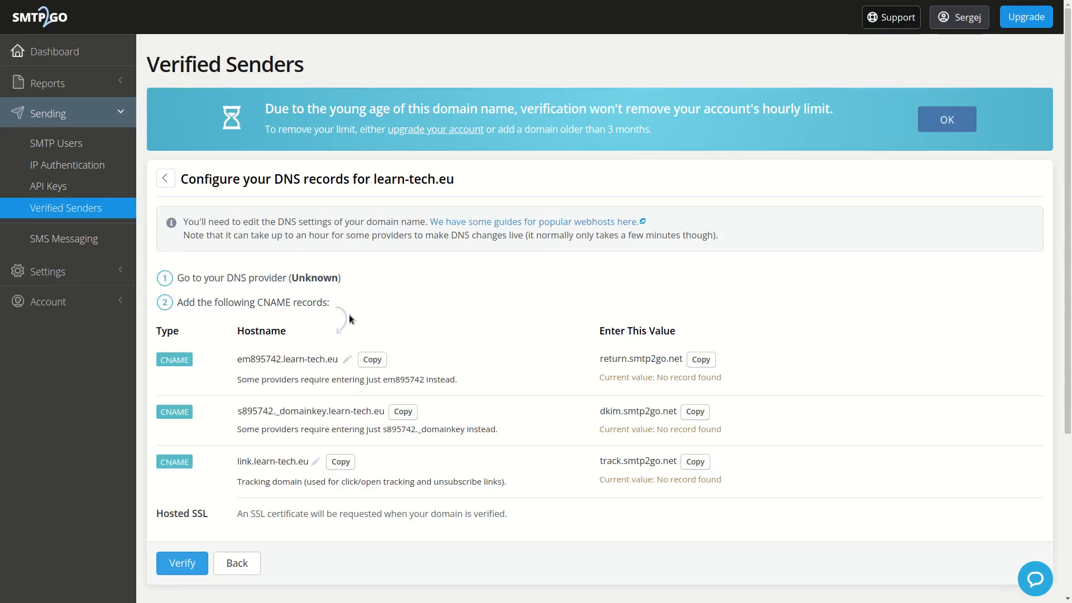
left_click(193, 560)
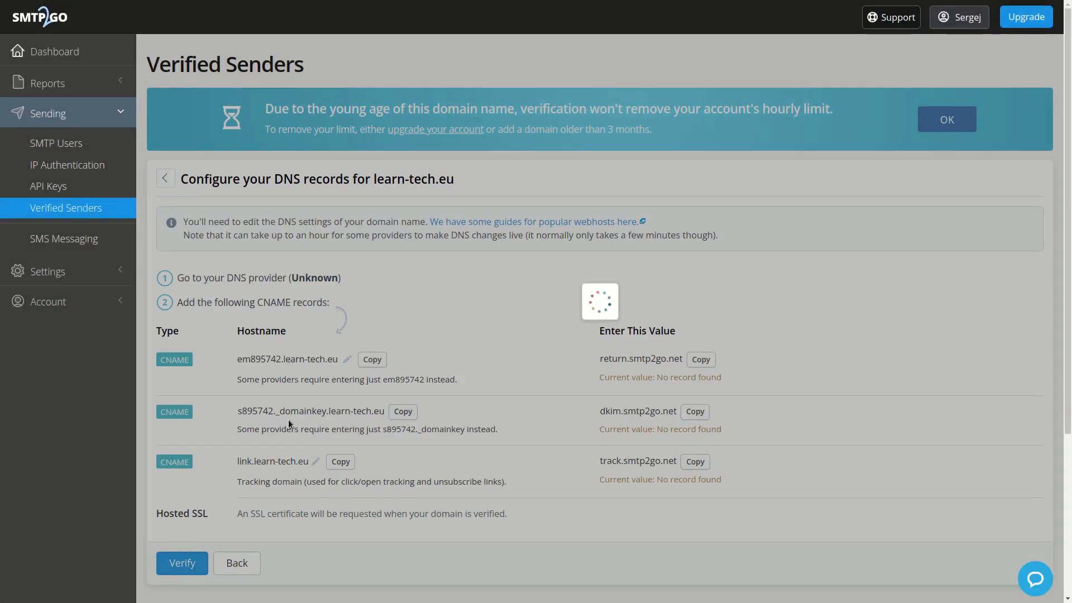